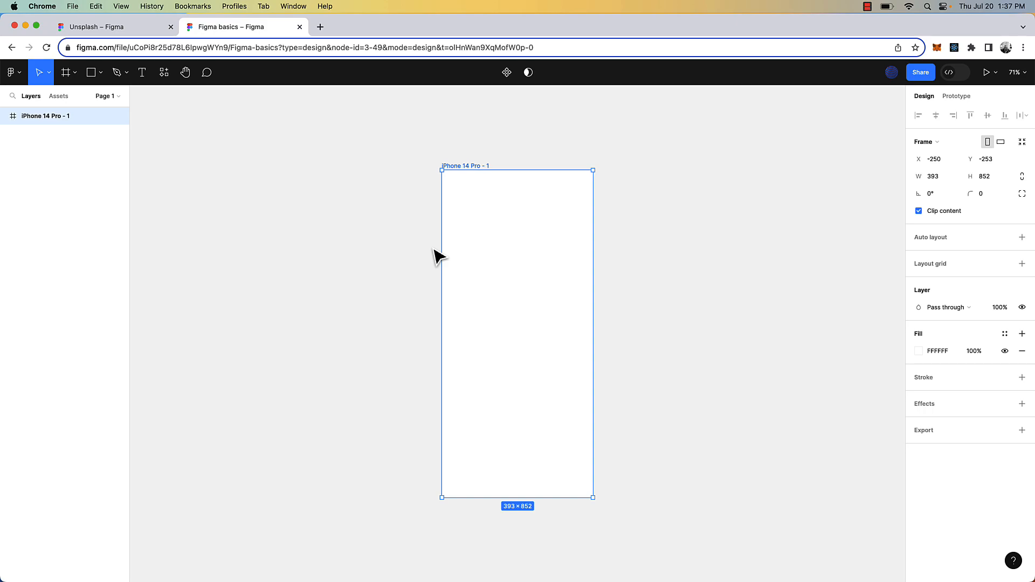
Step: Draw a rectangle about 353 × 328 in the upper part of the iPhone 14 Pro frame
{"action": "left_click", "coordinate": [631, 240]}
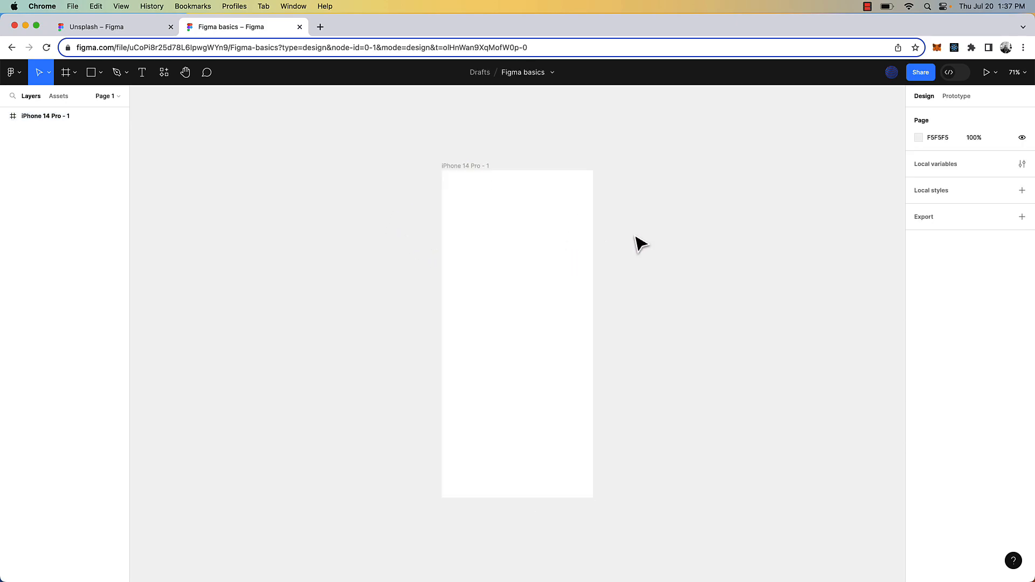
{"action": "left_click", "coordinate": [482, 168]}
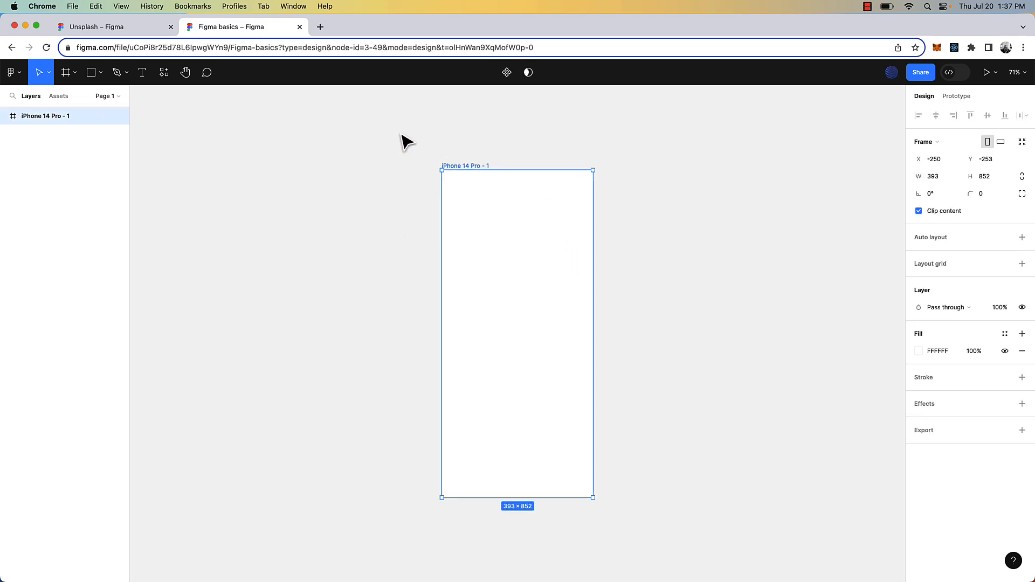
{"action": "left_click", "coordinate": [93, 77]}
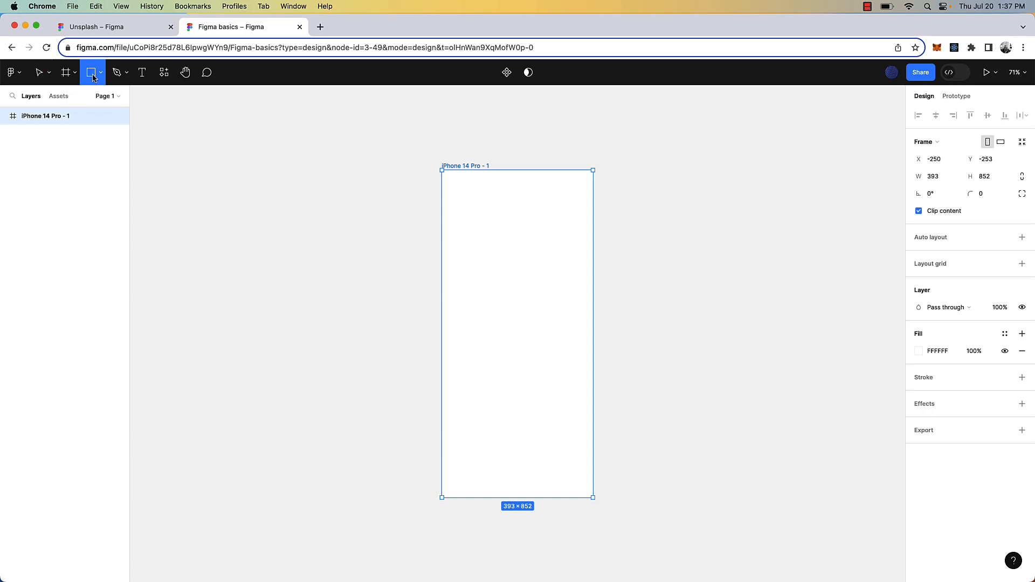
{"action": "left_click_drag", "start_coordinate": [450, 189], "coordinate": [553, 334]}
{"action": "scroll", "coordinate": [513, 249], "scroll_direction": "up", "scroll_amount": 3}
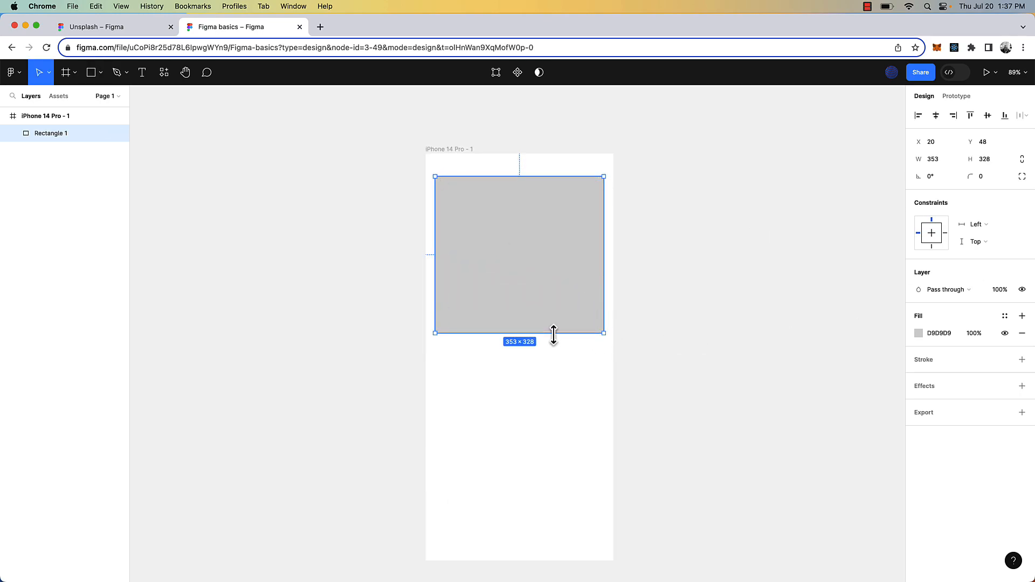
Step: Change the rectangle's fill to dark grey 575757
{"action": "left_click", "coordinate": [918, 333]}
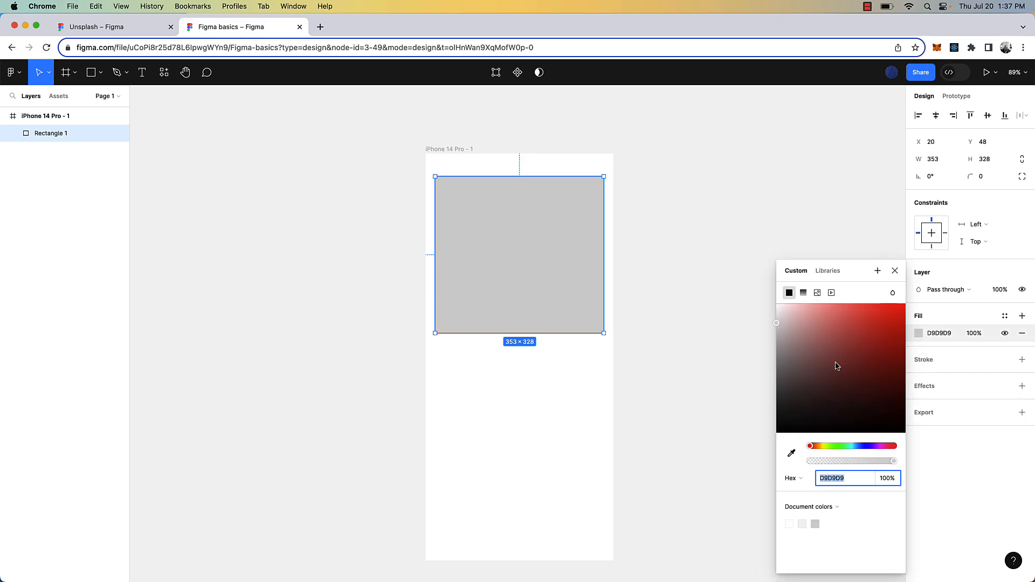
{"action": "left_click_drag", "start_coordinate": [837, 366], "coordinate": [771, 392]}
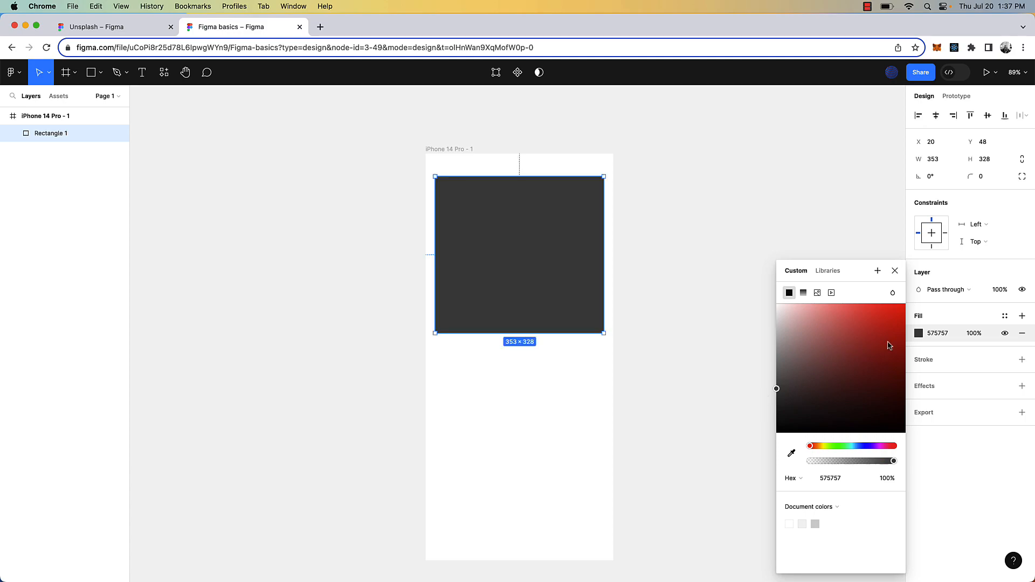
{"action": "left_click", "coordinate": [919, 334]}
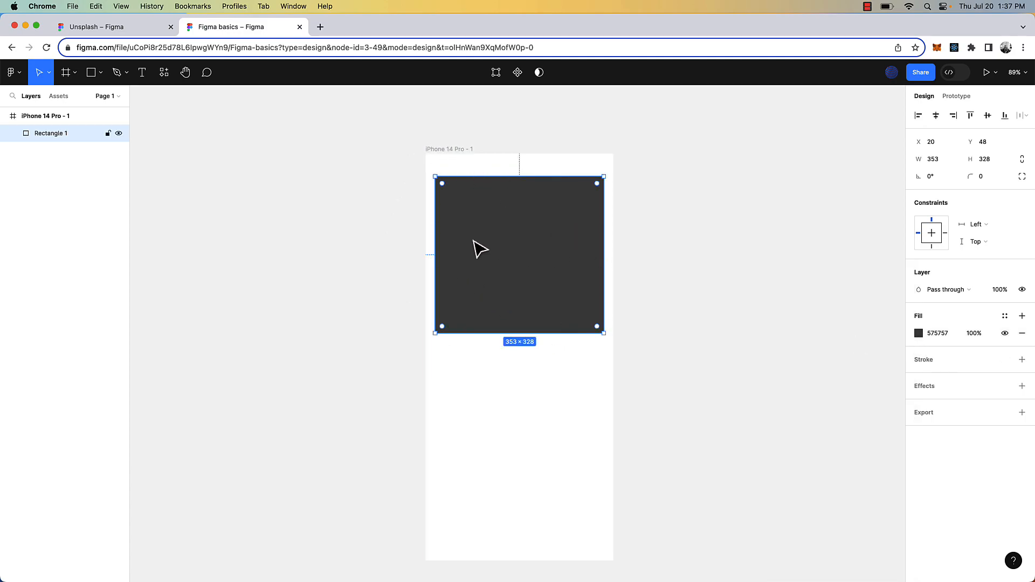
{"action": "left_click", "coordinate": [681, 258]}
{"action": "left_click", "coordinate": [530, 262]}
{"action": "left_click", "coordinate": [640, 286]}
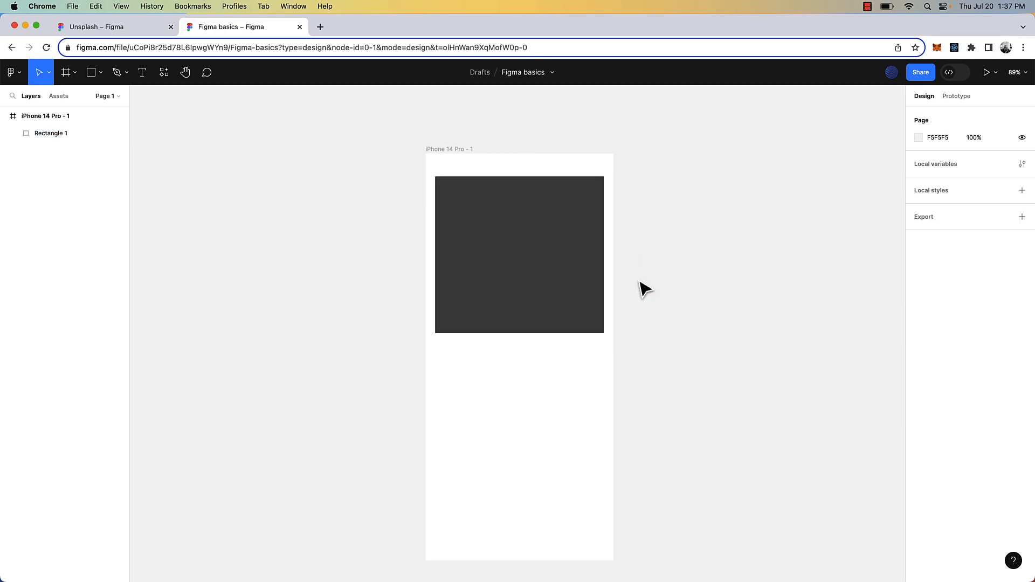
Step: Add a left-aligned "Shoe name" text below the rectangle and move it fully inside the frame
{"action": "left_click", "coordinate": [142, 76]}
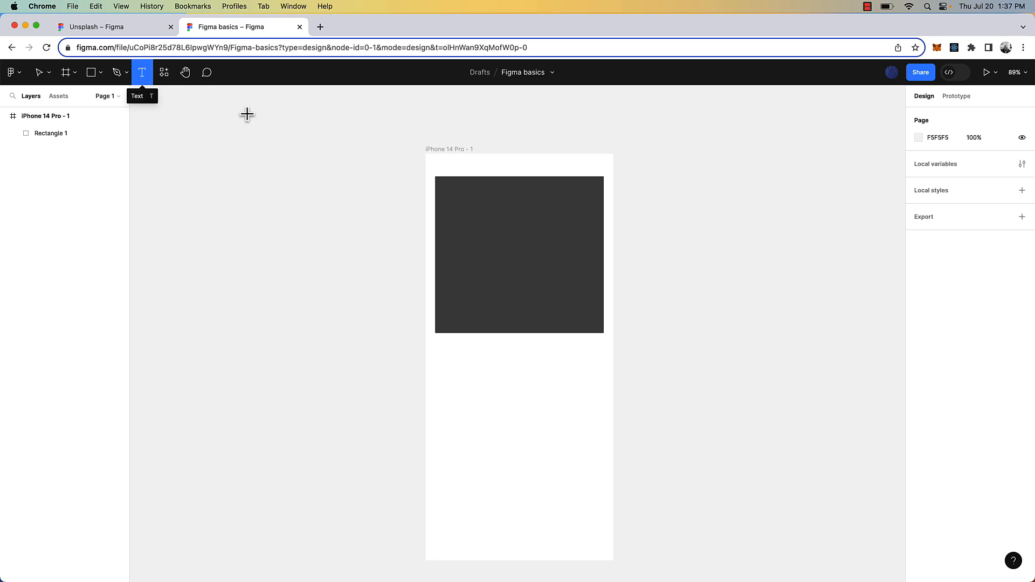
{"action": "left_click", "coordinate": [445, 353]}
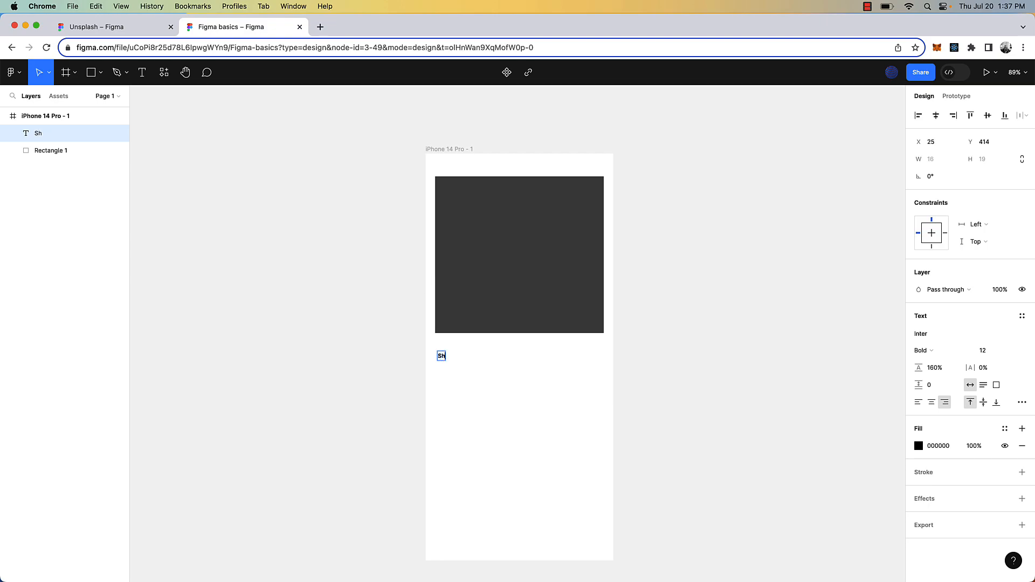
{"action": "type", "text": "Shoe nam"}
{"action": "key", "text": "Escape"}
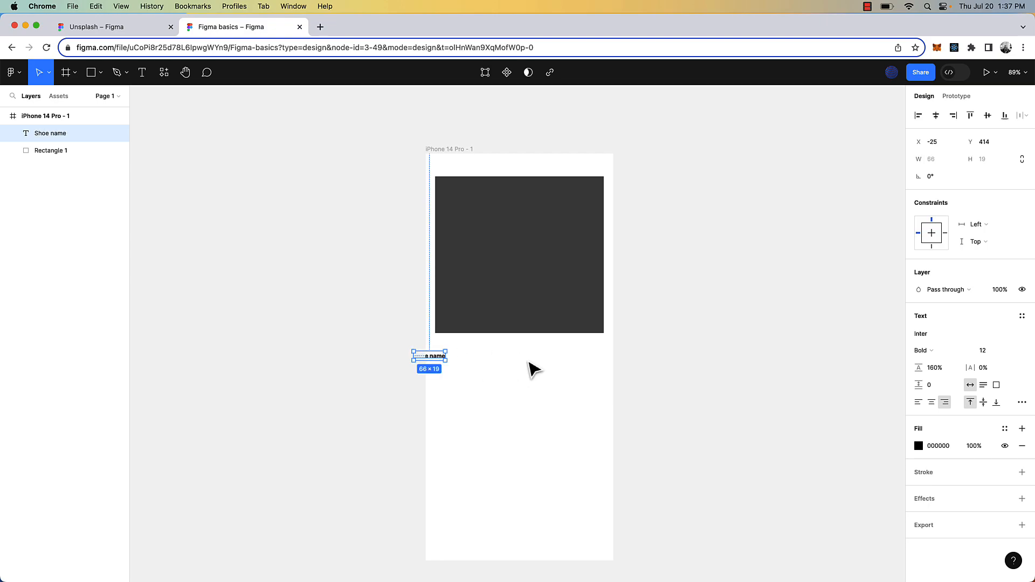
{"action": "left_click", "coordinate": [919, 403]}
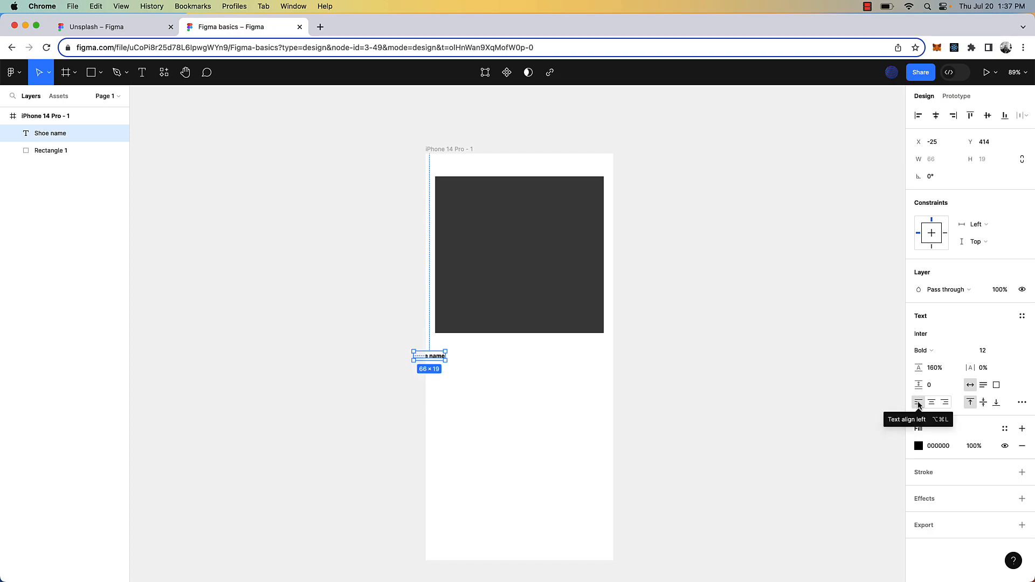
{"action": "left_click_drag", "start_coordinate": [438, 360], "coordinate": [477, 358]}
Step: Set the "Shoe name" text's font size to 28
{"action": "left_click", "coordinate": [983, 351]}
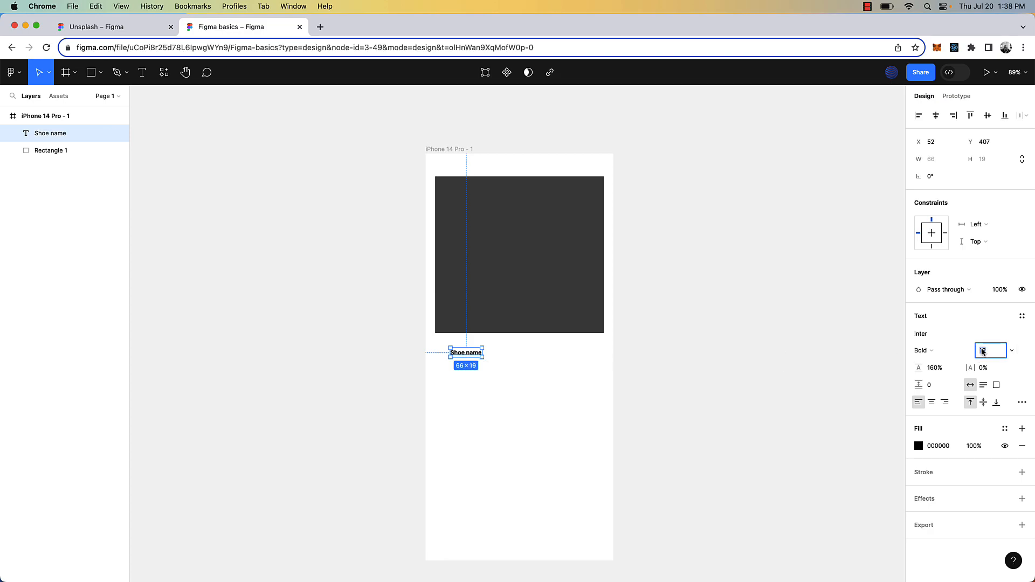
{"action": "type", "text": "24"}
{"action": "key", "text": "Return"}
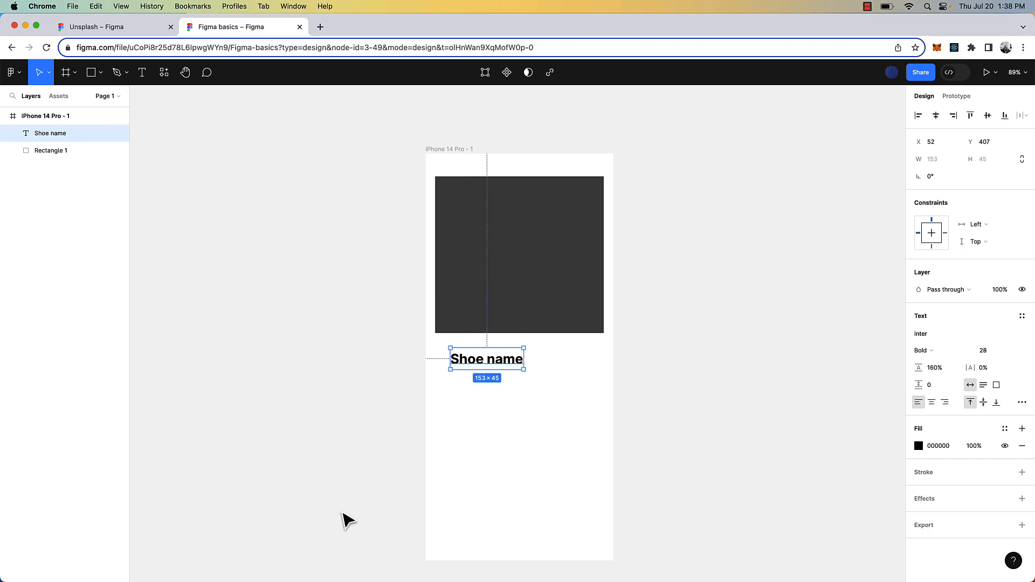
{"action": "left_click", "coordinate": [325, 525]}
Step: Align the "Shoe name" text with the left edge of the dark rectangle
{"action": "left_click", "coordinate": [499, 361]}
{"action": "scroll", "coordinate": [503, 347], "scroll_direction": "up", "scroll_amount": 4}
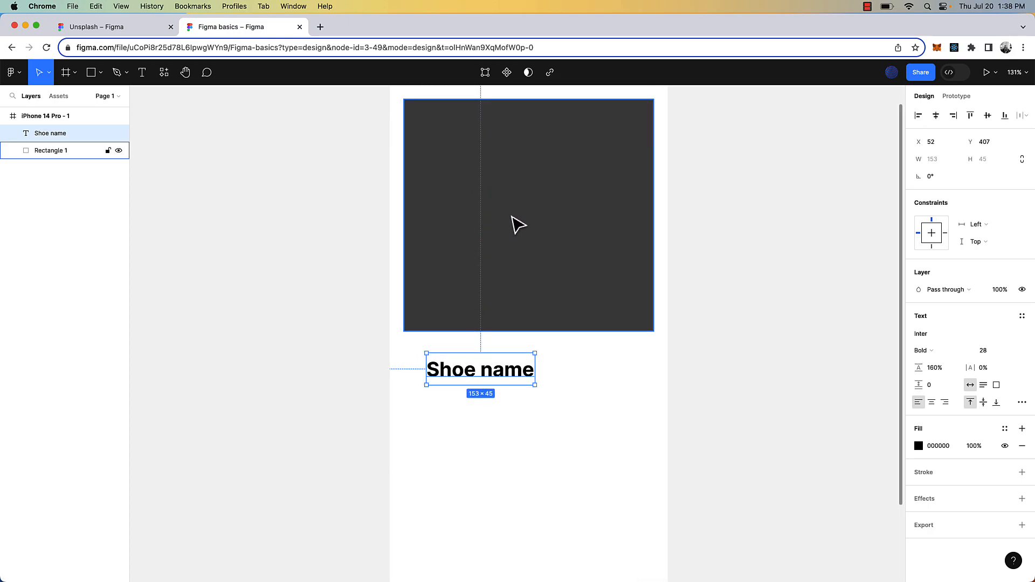
{"action": "scroll", "coordinate": [513, 224], "scroll_direction": "down", "scroll_amount": 2}
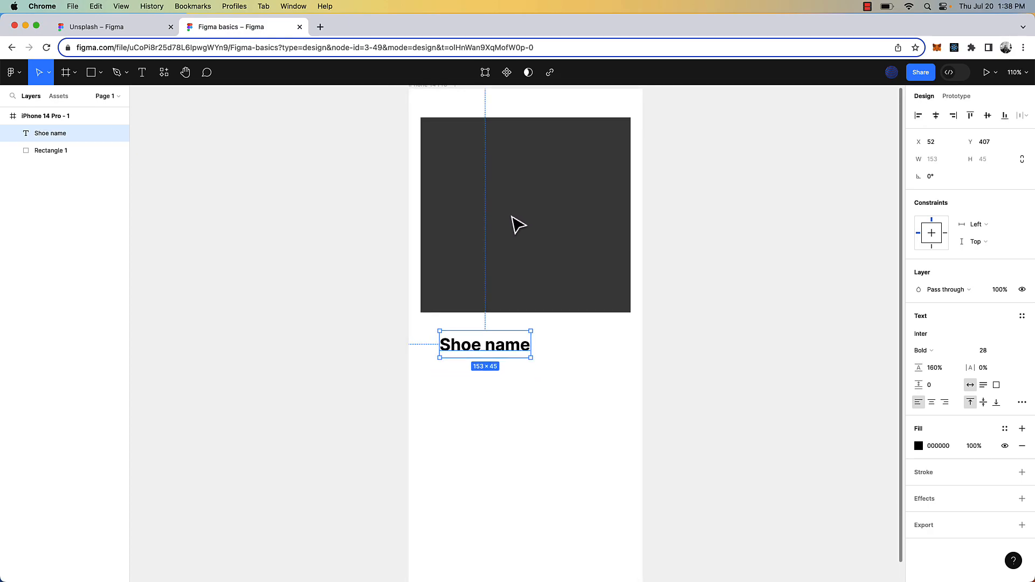
{"action": "left_click", "coordinate": [513, 218], "text": "shift"}
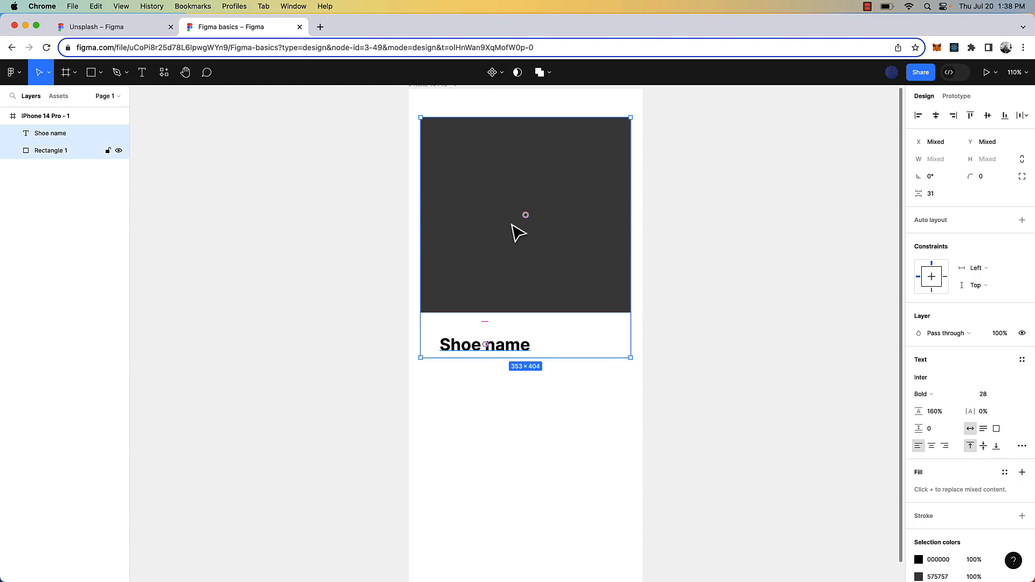
{"action": "left_click", "coordinate": [527, 386]}
{"action": "left_click", "coordinate": [511, 352]}
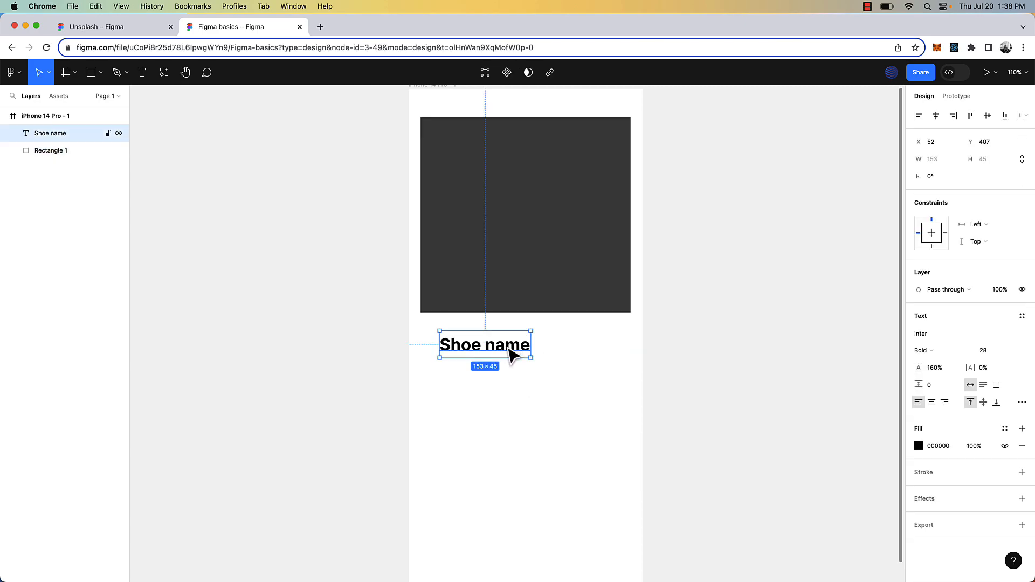
{"action": "left_click", "coordinate": [507, 299], "text": "shift"}
{"action": "scroll", "coordinate": [471, 224], "scroll_direction": "up", "scroll_amount": 1}
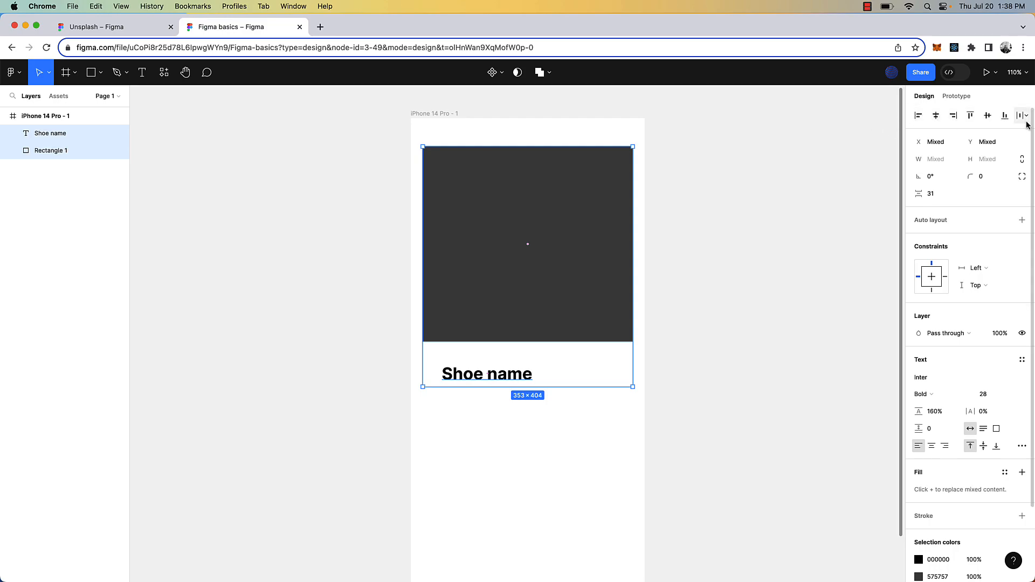
{"action": "left_click", "coordinate": [920, 116]}
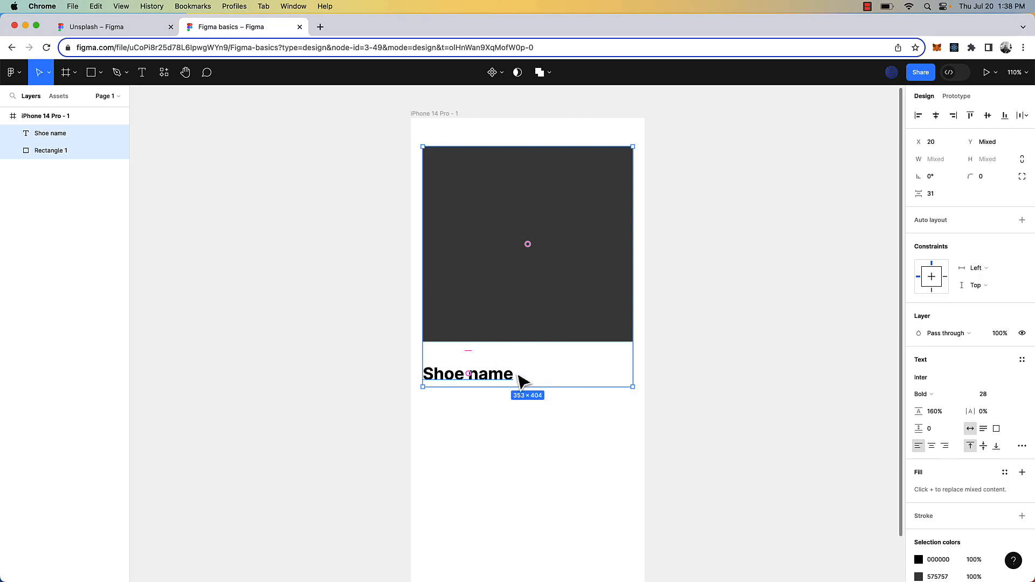
{"action": "key", "text": "Escape"}
{"action": "left_click", "coordinate": [507, 389]}
{"action": "left_click", "coordinate": [515, 420]}
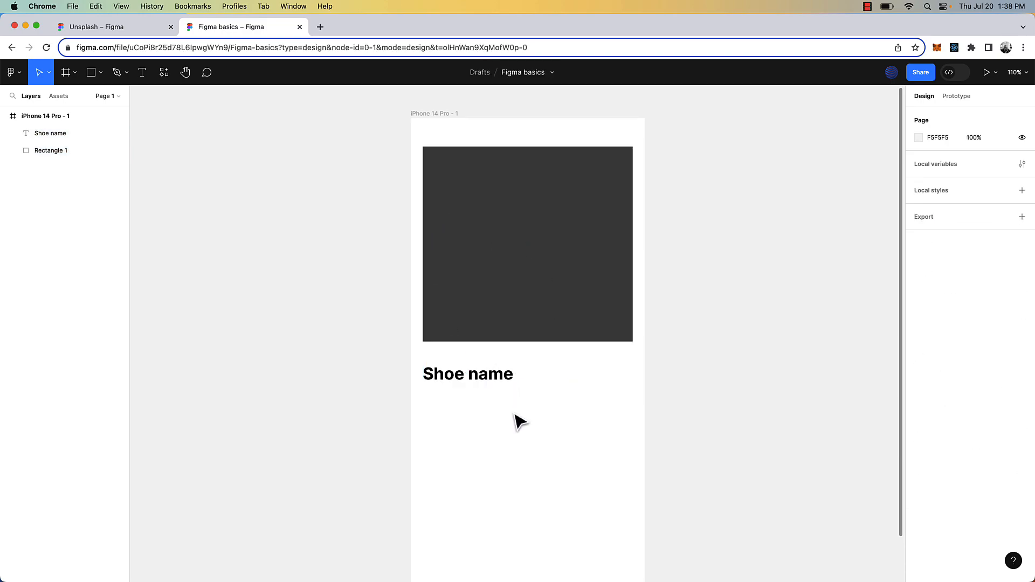
Step: Create a text box about 341 × 262 below the heading and fill it with a Lorem ipsum paragraph in Regular, size 14
{"action": "scroll", "coordinate": [520, 421], "scroll_direction": "down", "scroll_amount": 5}
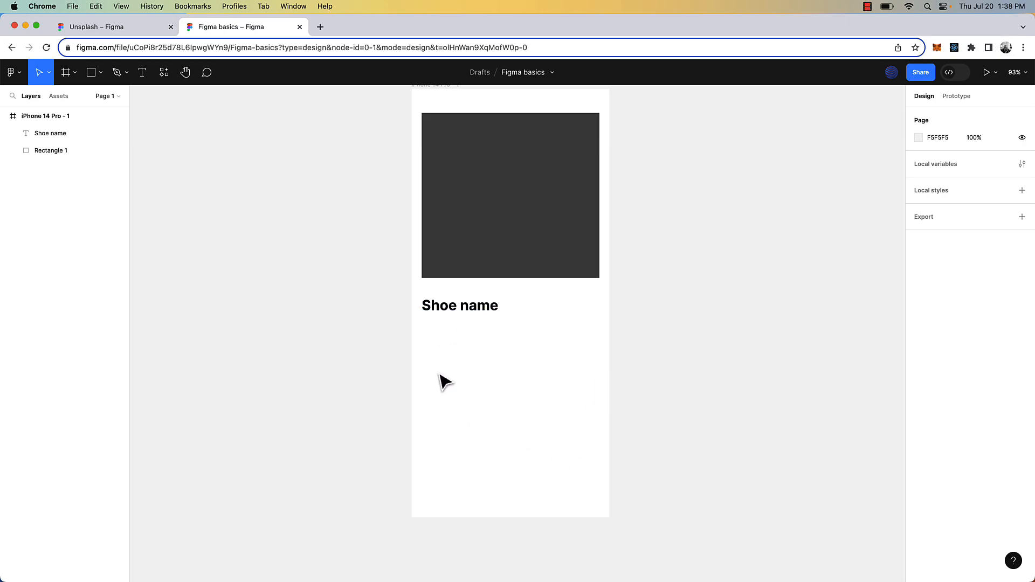
{"action": "left_click", "coordinate": [141, 76]}
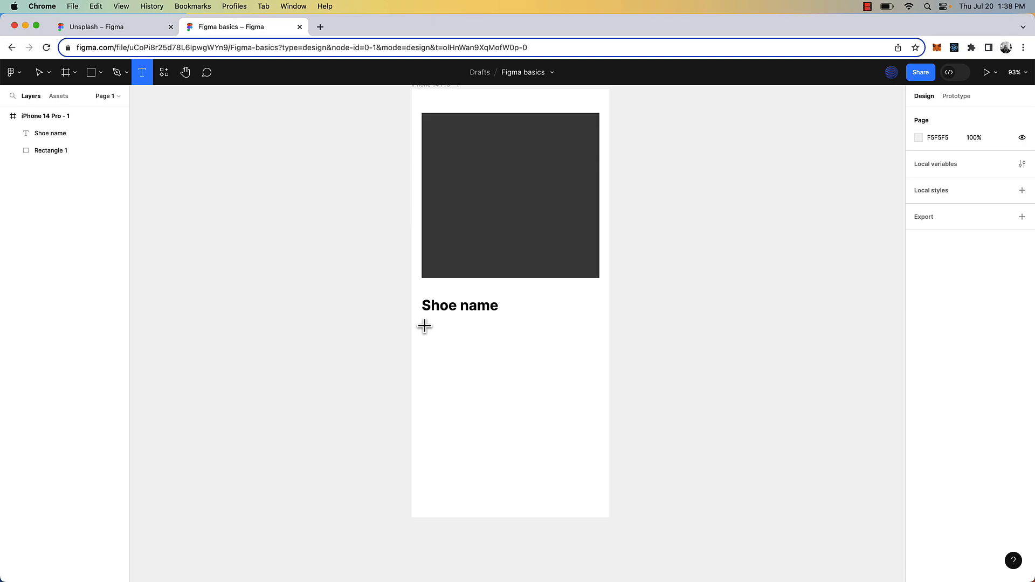
{"action": "left_click_drag", "start_coordinate": [424, 324], "coordinate": [596, 459]}
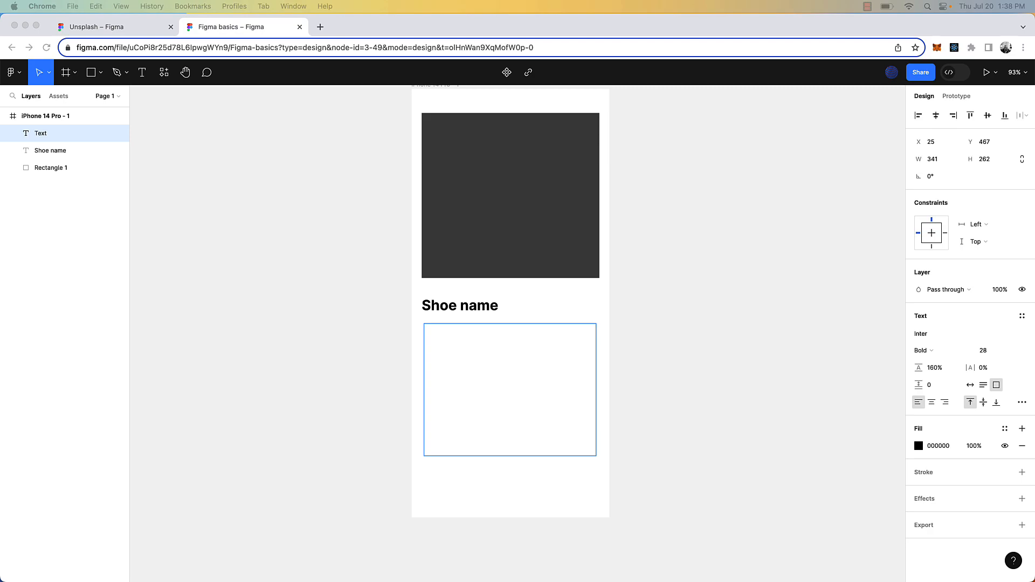
{"action": "type", "text": "Lorem ipsum dolor sit amet, consectetur adipiscing elit. Fusce eget tincidunt augue. Integer viverra scelerisque est, lacinia eleifend dolor feugiat et. Duis semper lectus orci, sit amet consequat quam fringilla eu. Donec non dictum lectus, id placerat nisi. Donec ultricies semper nisi ut pretium. Vivamus enim dolor, mattis et sem eu, commodo dignissim nibh. Nam posuere justo quis libero euismod rutrum."}
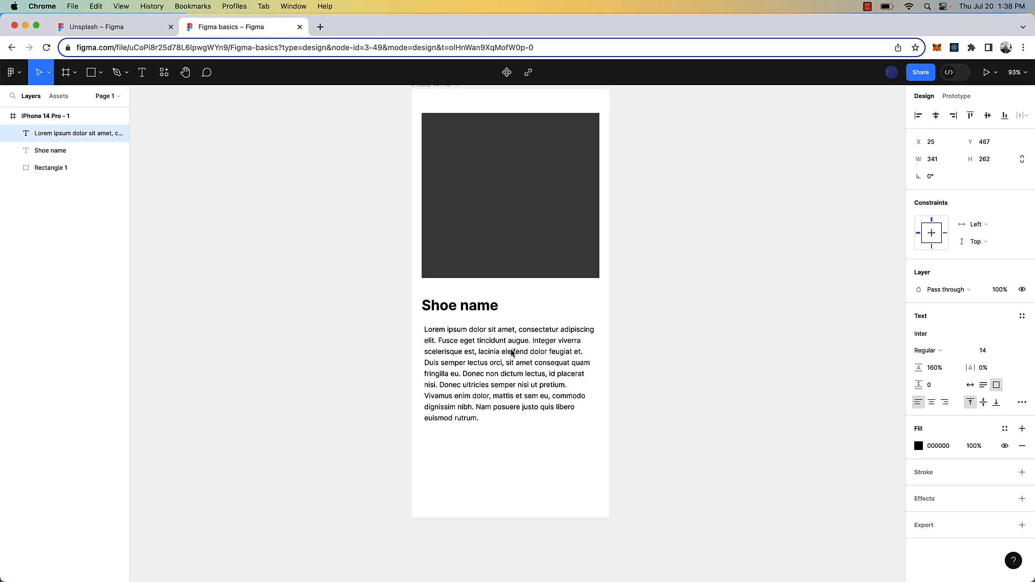
{"action": "key", "text": "Escape"}
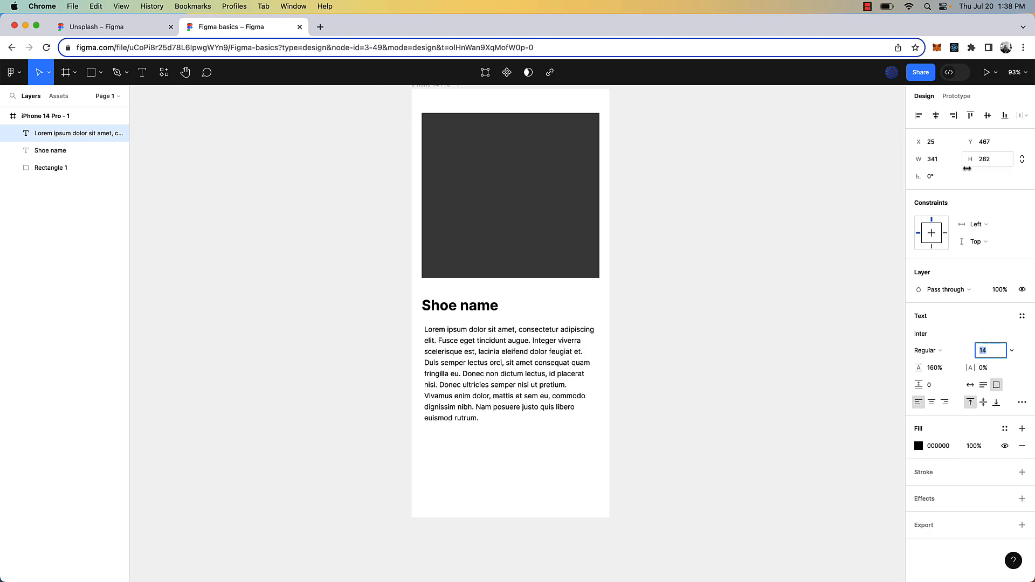
Step: Change the Lorem ipsum paragraph's font weight to Medium
{"action": "left_click", "coordinate": [952, 351]}
{"action": "left_click", "coordinate": [950, 357]}
{"action": "left_click", "coordinate": [950, 359]}
{"action": "left_click", "coordinate": [952, 363]}
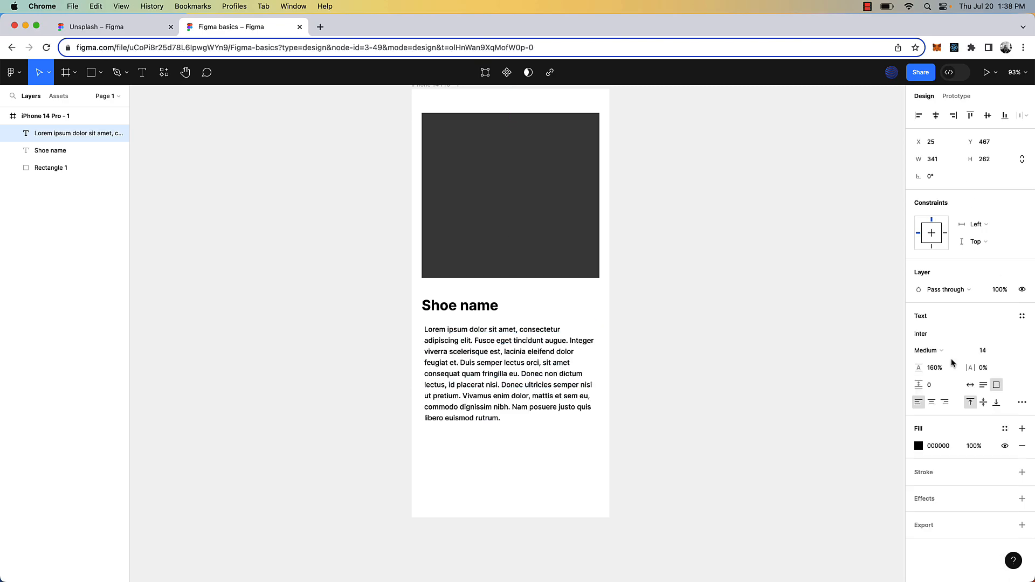
{"action": "left_click", "coordinate": [694, 425]}
Step: Shorten the paragraph's text box by raising its lower edge closer to the last line of text
{"action": "left_click", "coordinate": [539, 388]}
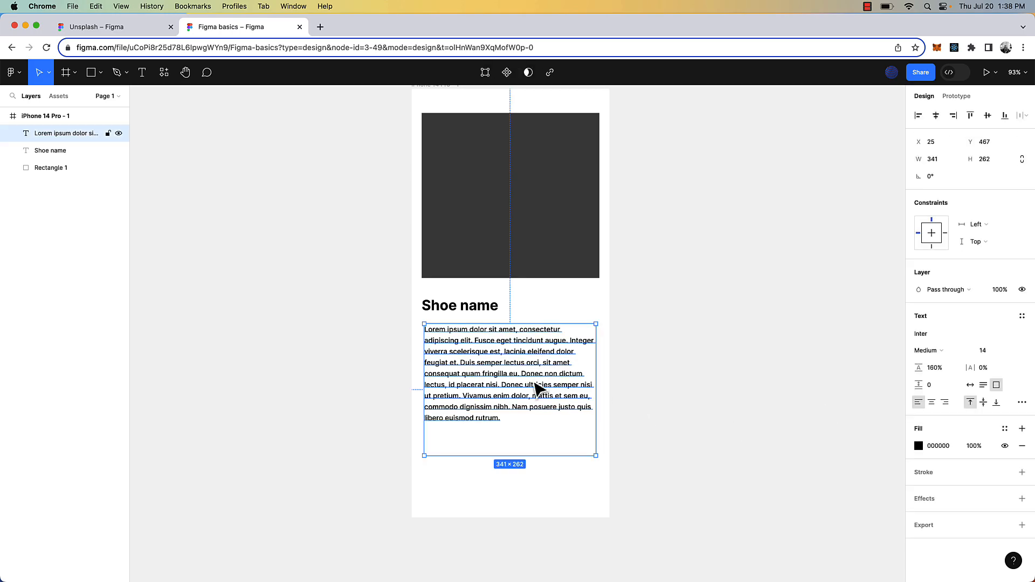
{"action": "left_click_drag", "start_coordinate": [515, 455], "coordinate": [514, 429]}
{"action": "scroll", "coordinate": [452, 277], "scroll_direction": "up", "scroll_amount": 5}
{"action": "scroll", "coordinate": [453, 278], "scroll_direction": "up", "scroll_amount": 1}
{"action": "scroll", "coordinate": [458, 339], "scroll_direction": "down", "scroll_amount": 3}
{"action": "left_click", "coordinate": [460, 399]}
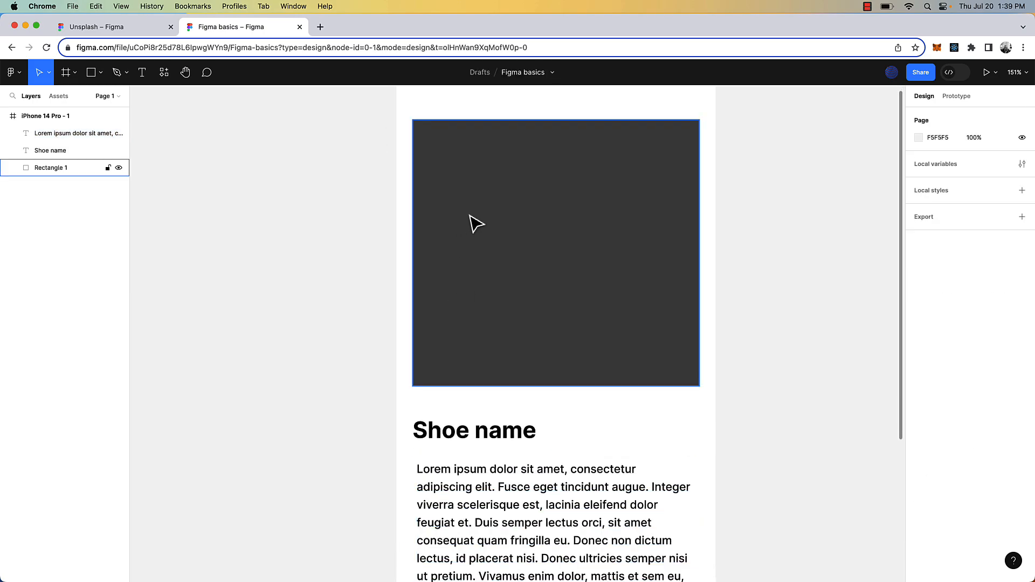
Step: Draw a small circle about 9 × 9 between the dark rectangle and the "Shoe name" heading
{"action": "left_click", "coordinate": [101, 73]}
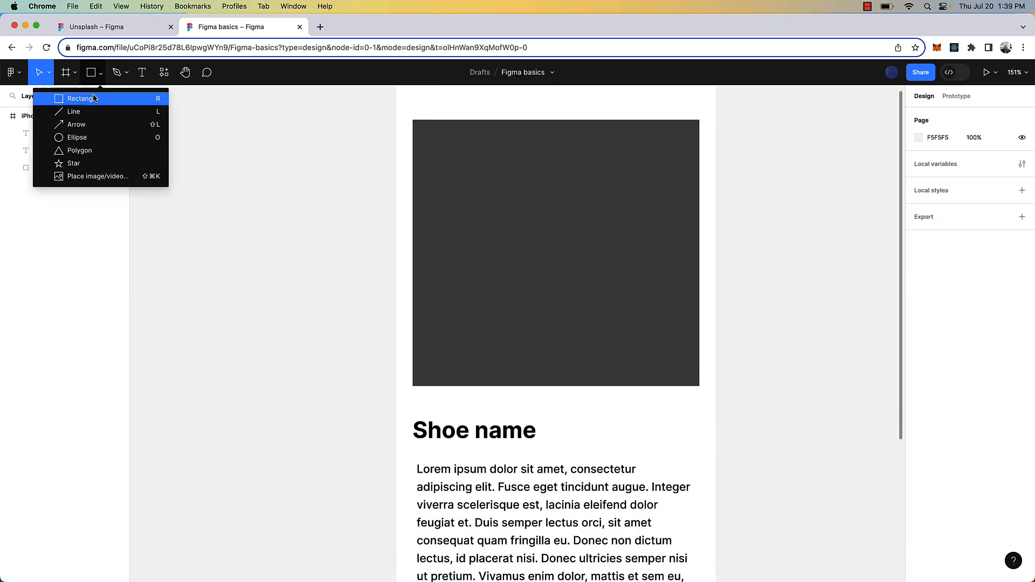
{"action": "left_click", "coordinate": [90, 139]}
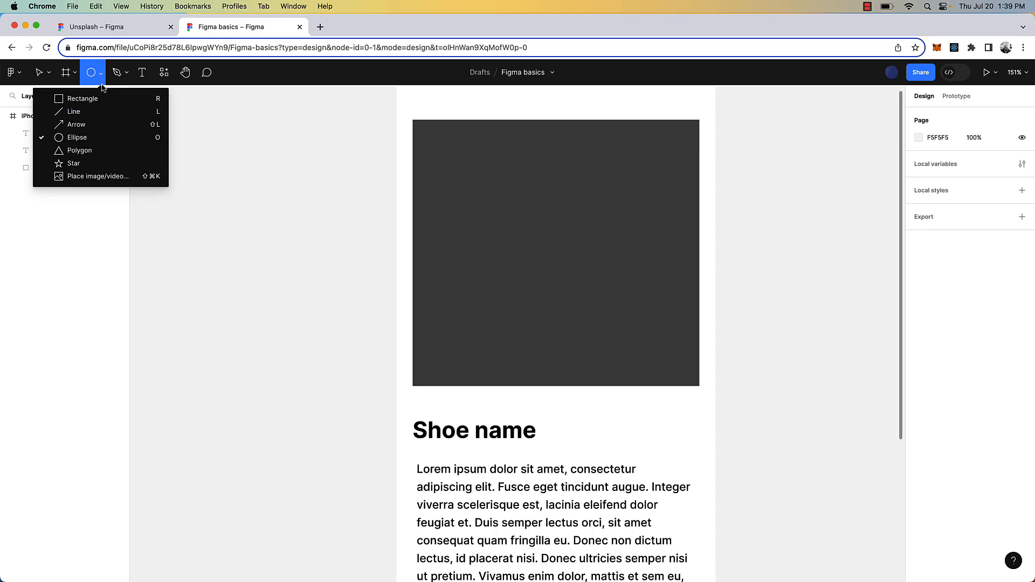
{"action": "left_click", "coordinate": [422, 400]}
{"action": "mouse_move", "coordinate": [424, 396]}
{"action": "left_mouse_down"}
{"action": "mouse_move", "coordinate": [477, 441]}
{"action": "mouse_move", "coordinate": [440, 415]}
{"action": "mouse_move", "coordinate": [466, 433]}
{"action": "mouse_move", "coordinate": [446, 422]}
{"action": "mouse_move", "coordinate": [458, 429]}
{"action": "mouse_move", "coordinate": [427, 509]}
{"action": "mouse_move", "coordinate": [454, 423]}
{"action": "mouse_move", "coordinate": [477, 419]}
{"action": "mouse_move", "coordinate": [463, 415]}
{"action": "mouse_move", "coordinate": [476, 437]}
{"action": "mouse_move", "coordinate": [466, 414]}
{"action": "mouse_move", "coordinate": [450, 416]}
{"action": "mouse_move", "coordinate": [478, 421]}
{"action": "mouse_move", "coordinate": [460, 409]}
{"action": "mouse_move", "coordinate": [454, 424]}
{"action": "mouse_move", "coordinate": [444, 417]}
{"action": "left_mouse_up"}
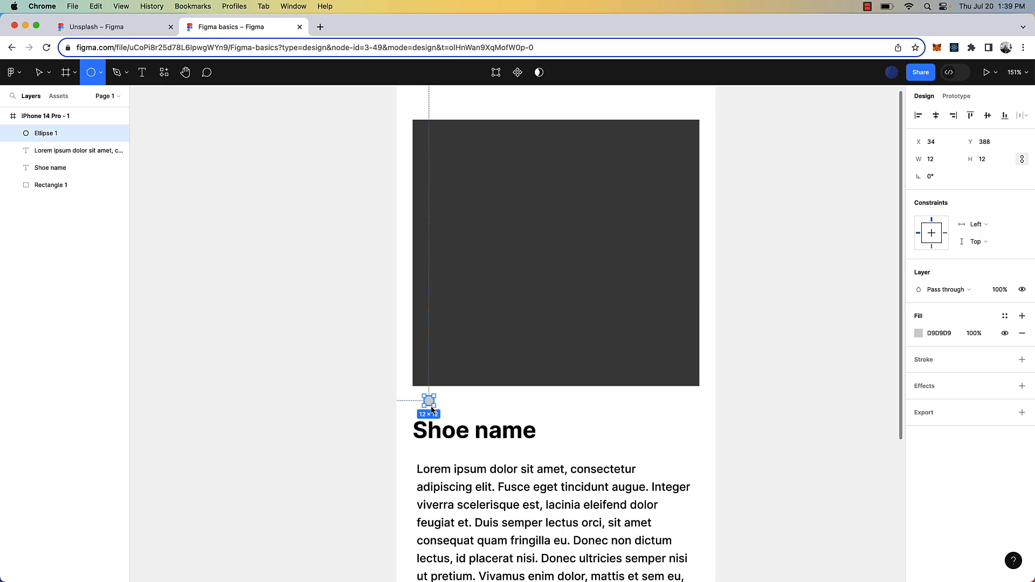
{"action": "left_click_drag", "start_coordinate": [431, 409], "coordinate": [430, 399]}
Step: Align the small circle with the left edge of the dark rectangle, leaving only the circle selected
{"action": "scroll", "coordinate": [431, 409], "scroll_direction": "up", "scroll_amount": 10}
{"action": "left_click", "coordinate": [532, 286], "text": "shift"}
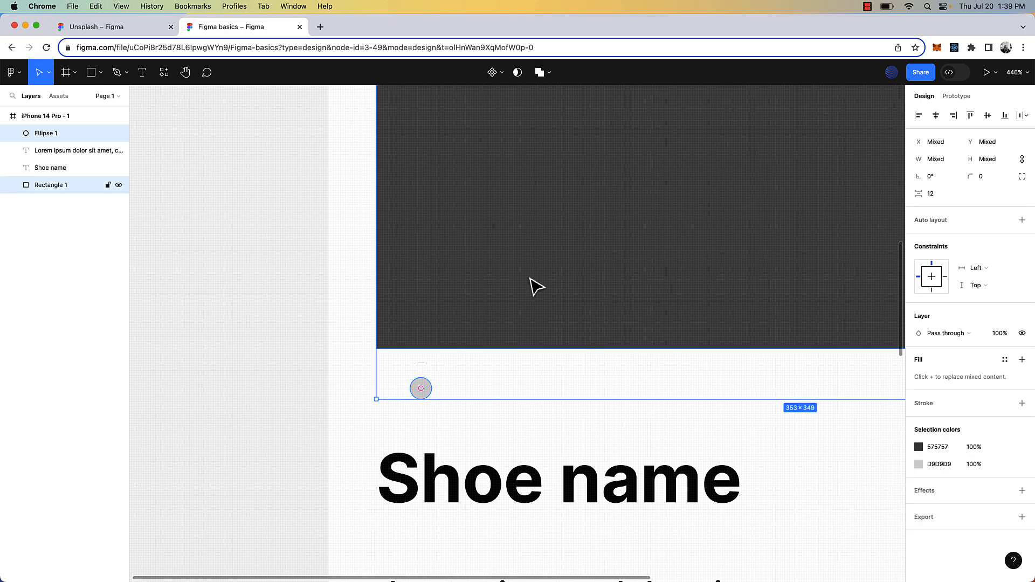
{"action": "left_click", "coordinate": [917, 119]}
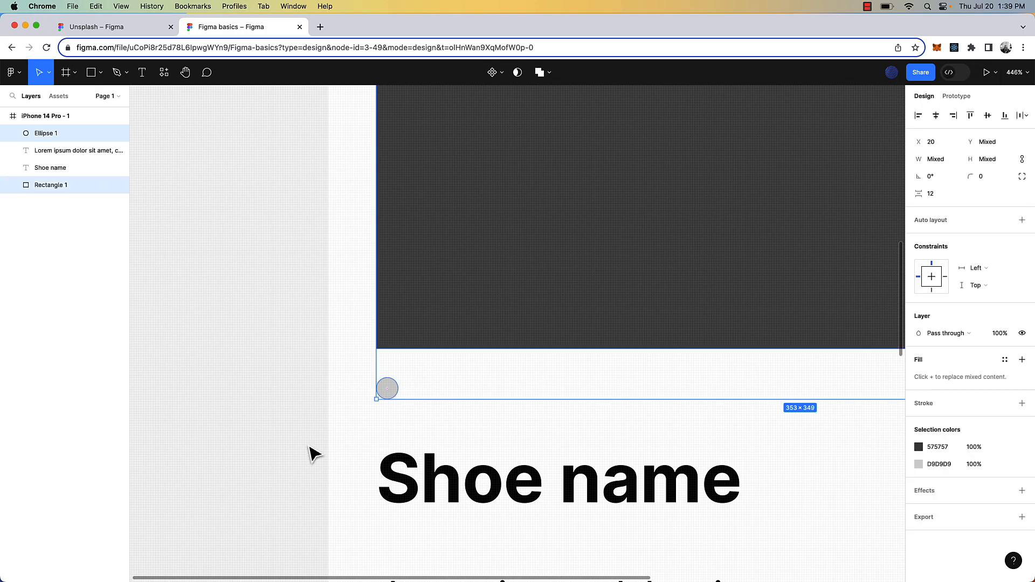
{"action": "left_click", "coordinate": [390, 390]}
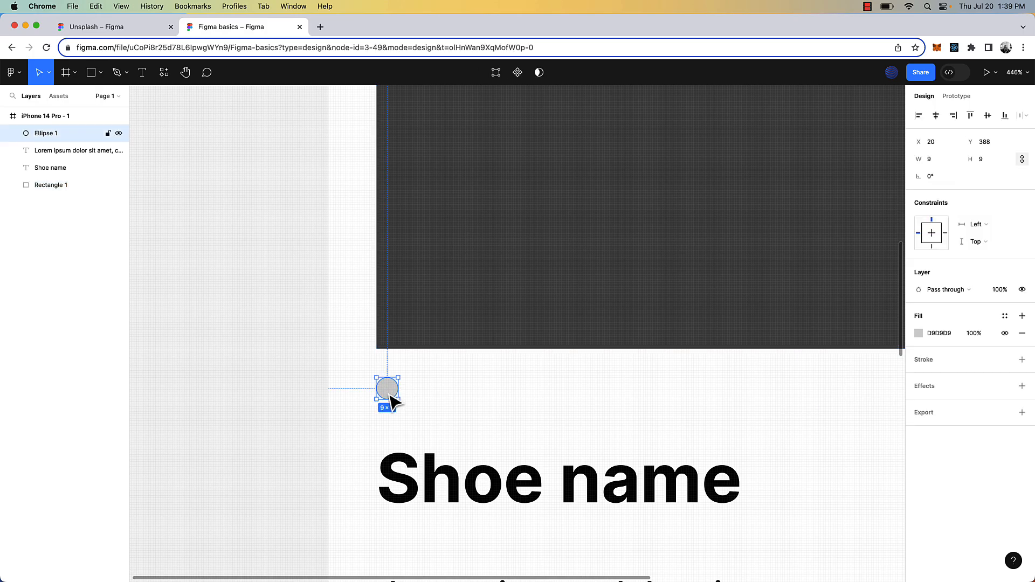
Step: Duplicate the small circle into a horizontal row of six equally spaced circles, placing the second one at X 33
{"action": "left_click_drag", "start_coordinate": [390, 394], "coordinate": [411, 394]}
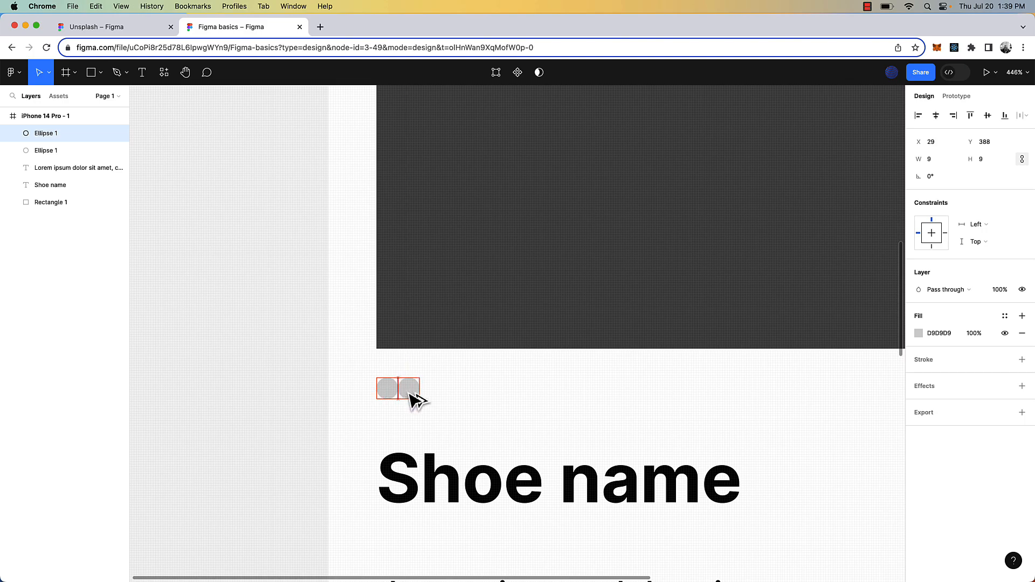
{"action": "left_click_drag", "start_coordinate": [411, 393], "coordinate": [421, 394]}
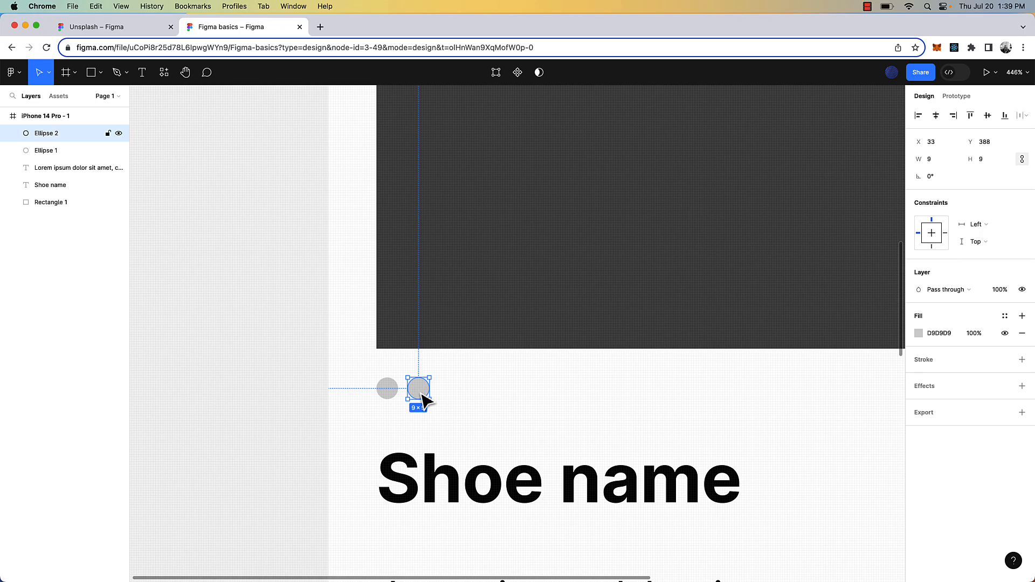
{"action": "key", "text": "super+d"}
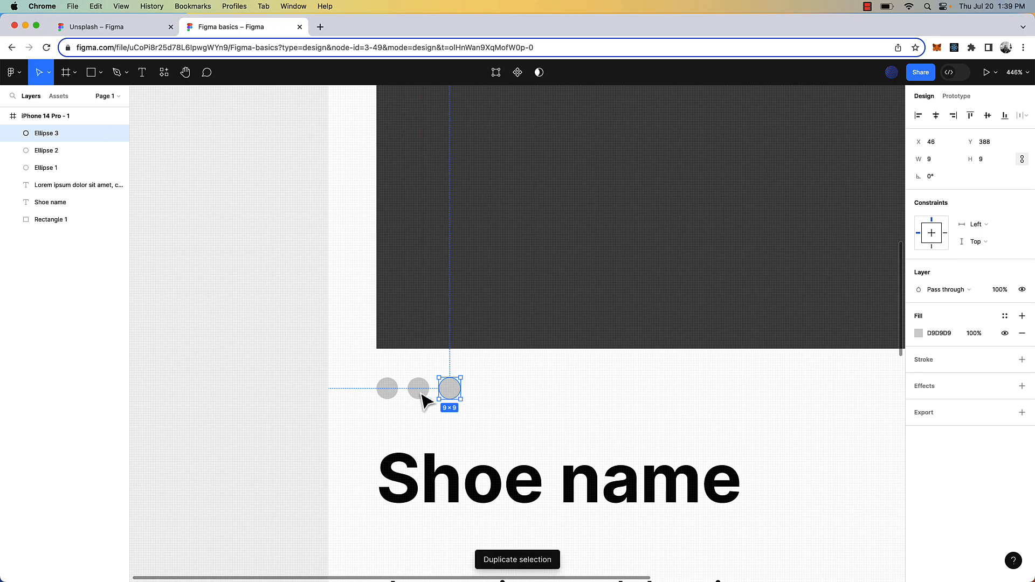
{"action": "key", "text": "super+d"}
{"action": "key", "text": "super+d"}
{"action": "key", "text": "super+d"}
{"action": "left_click", "coordinate": [452, 393]}
{"action": "left_click", "coordinate": [449, 440]}
{"action": "scroll", "coordinate": [449, 441], "scroll_direction": "down", "scroll_amount": 5}
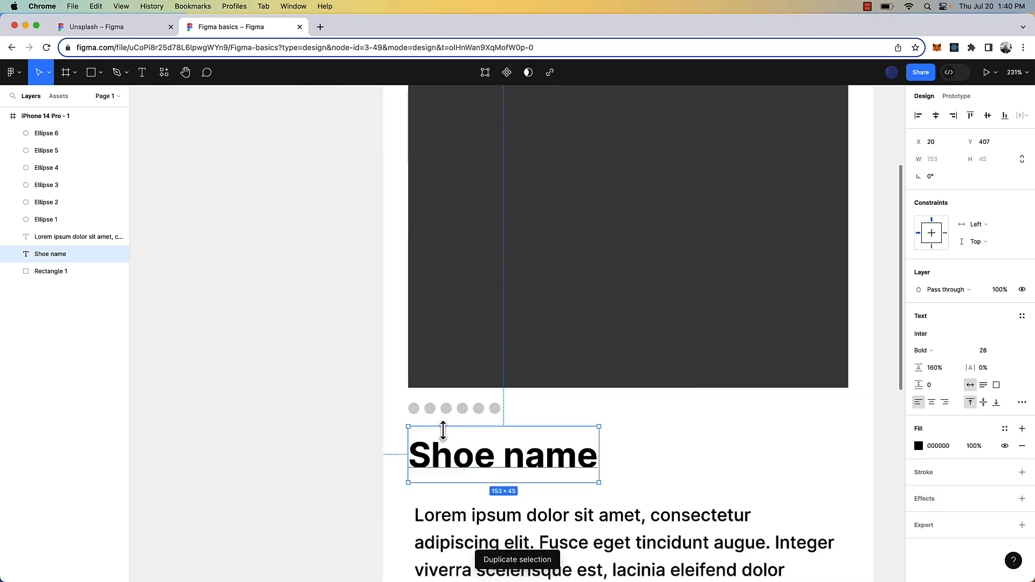
Step: Fill the first circle of the row with the dark rectangle's colour, 575757, sampled with the eyedropper
{"action": "left_click", "coordinate": [413, 409]}
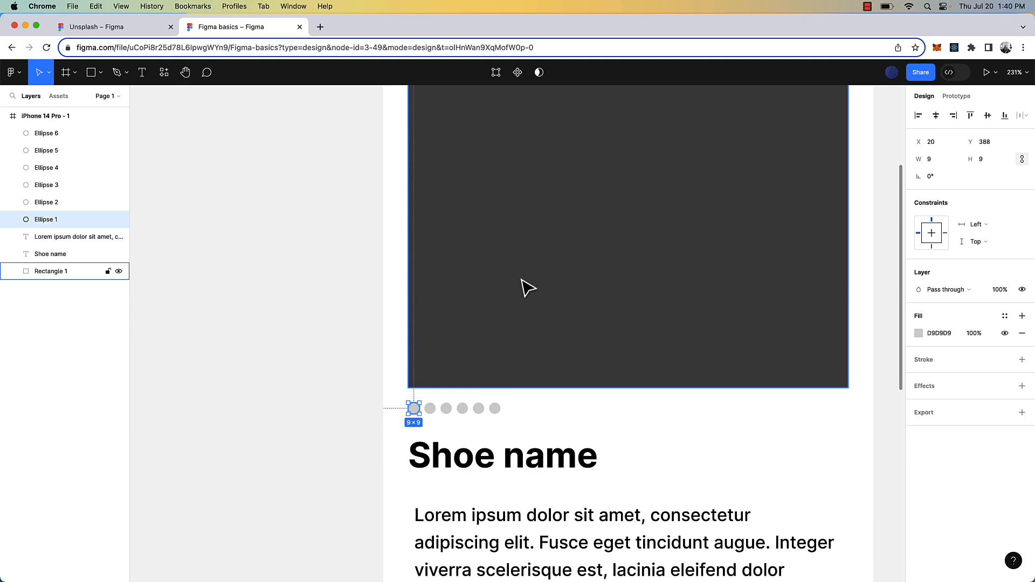
{"action": "scroll", "coordinate": [526, 283], "scroll_direction": "up", "scroll_amount": 4}
{"action": "scroll", "coordinate": [531, 280], "scroll_direction": "down", "scroll_amount": 2}
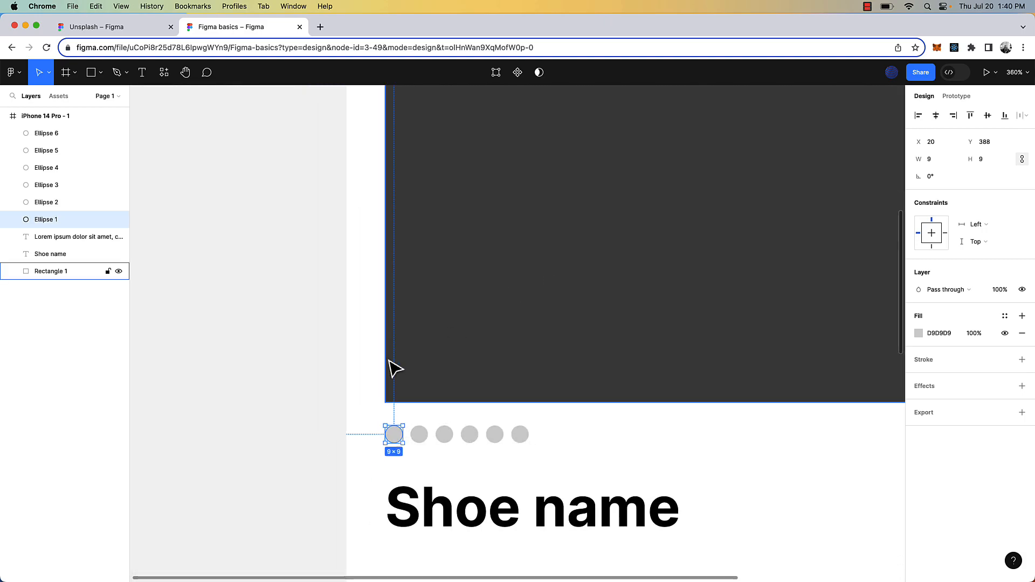
{"action": "key", "text": "i"}
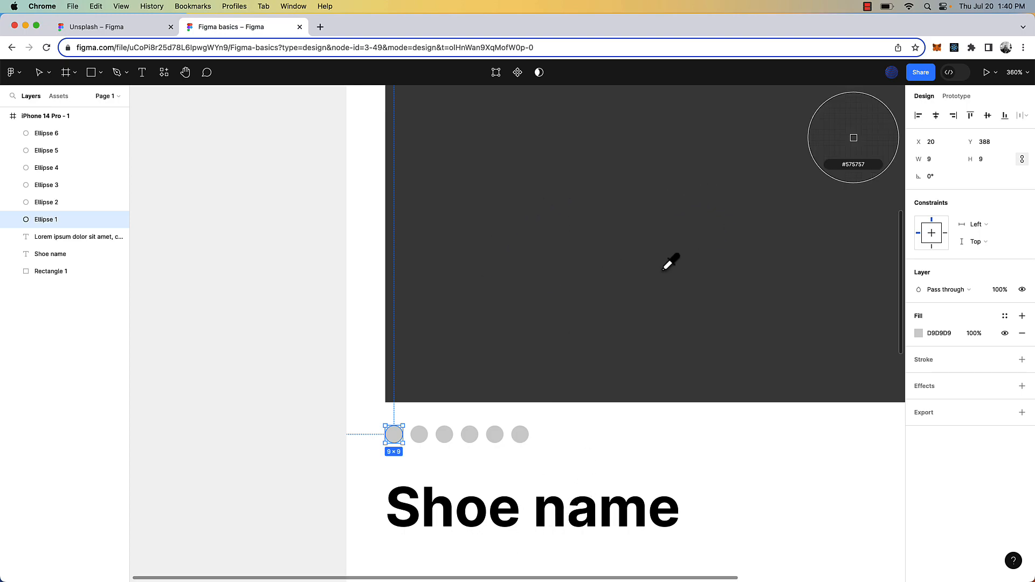
{"action": "left_click", "coordinate": [656, 254]}
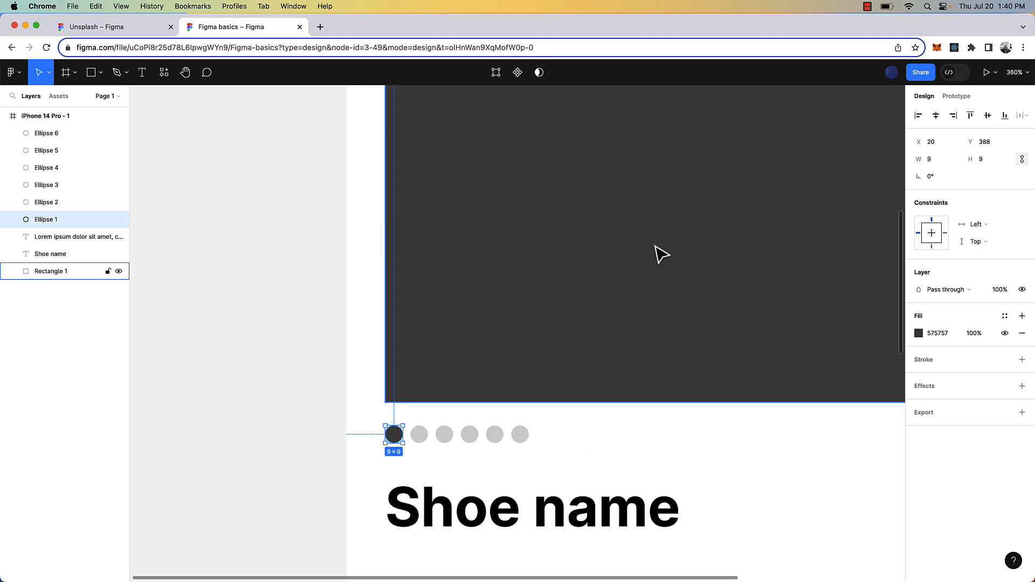
{"action": "left_click", "coordinate": [643, 471]}
{"action": "scroll", "coordinate": [642, 473], "scroll_direction": "down", "scroll_amount": 5}
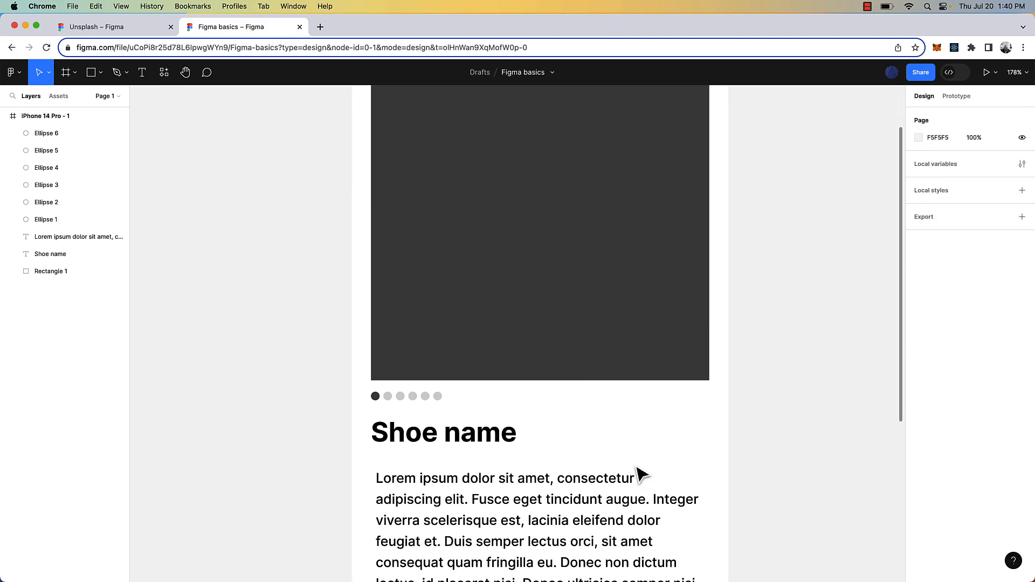
Step: Place a copy of the "Shoe name" heading just below the dark rectangle's lower-right corner and right-align its text
{"action": "left_click", "coordinate": [507, 444]}
{"action": "left_click_drag", "start_coordinate": [507, 444], "coordinate": [703, 420]}
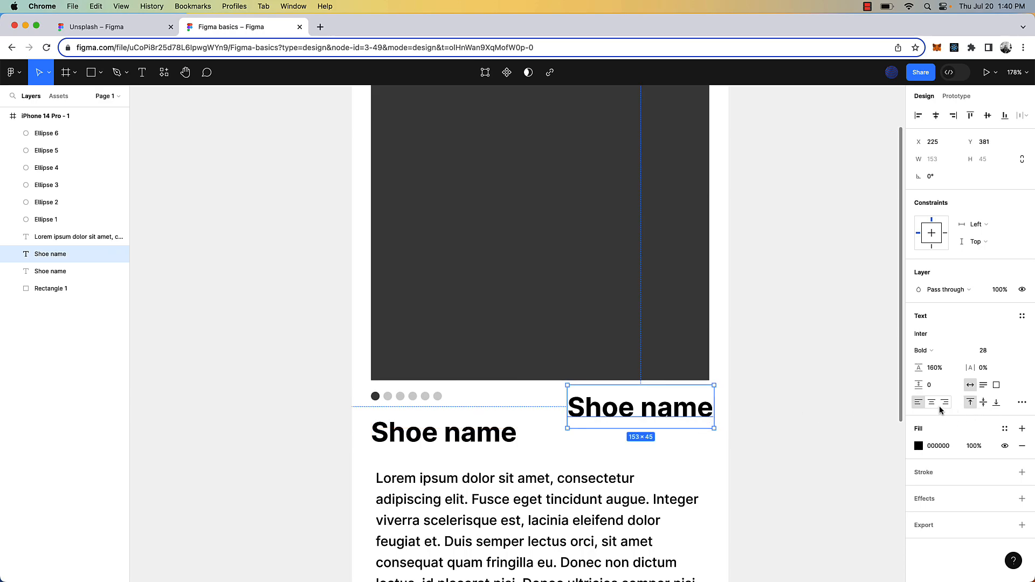
{"action": "left_click", "coordinate": [946, 405]}
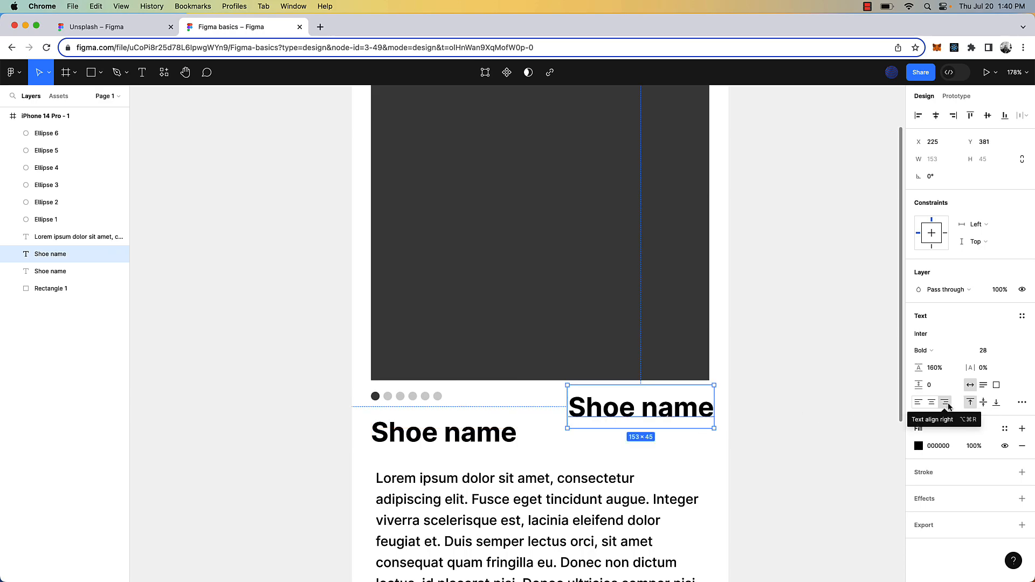
Step: Set the copied heading's font size to 12 and replace its text with "1 of 6 images"
{"action": "left_click", "coordinate": [990, 353]}
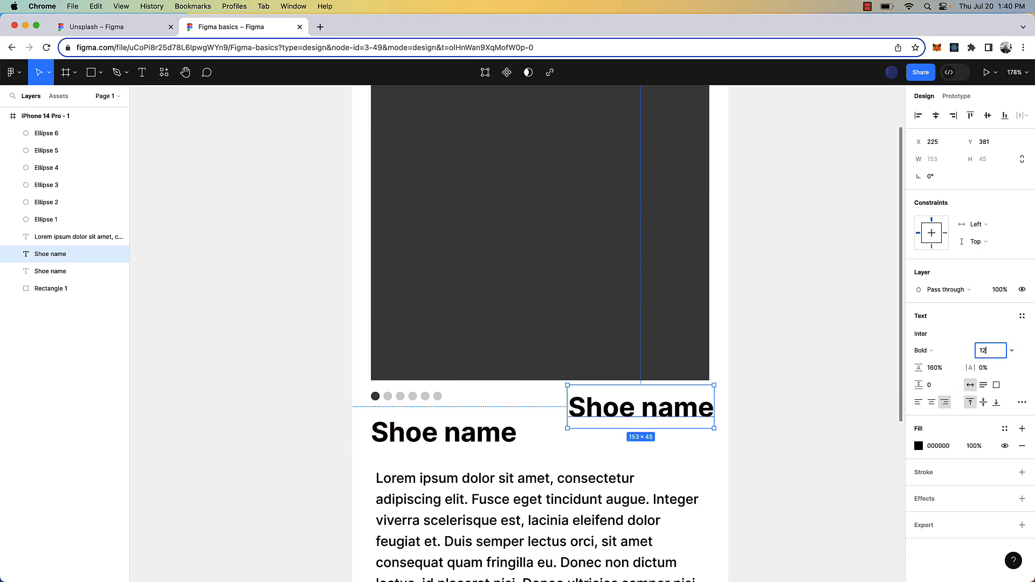
{"action": "key", "text": "Return"}
{"action": "double_click", "coordinate": [683, 396]}
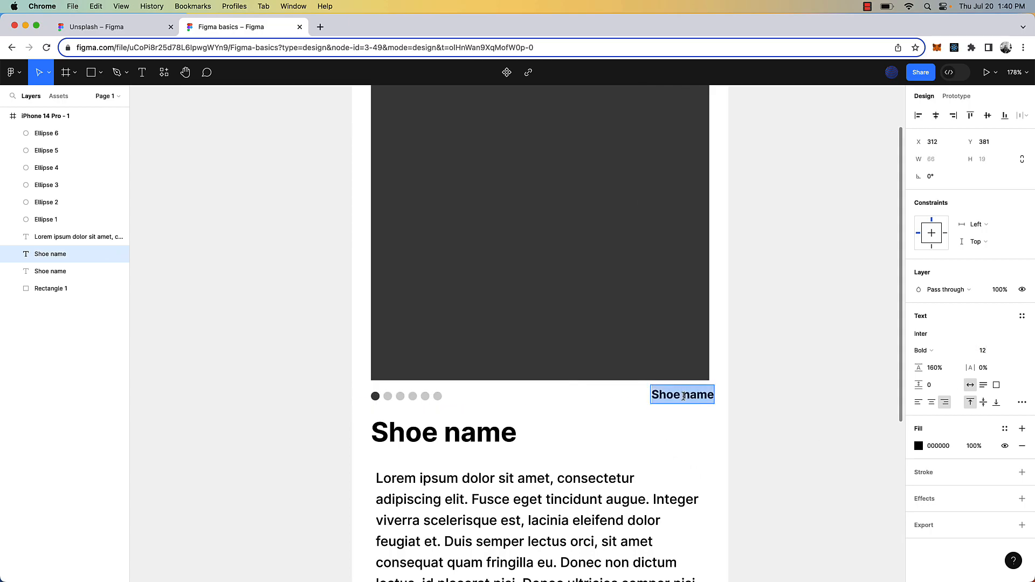
{"action": "type", "text": "1 of 6 images"}
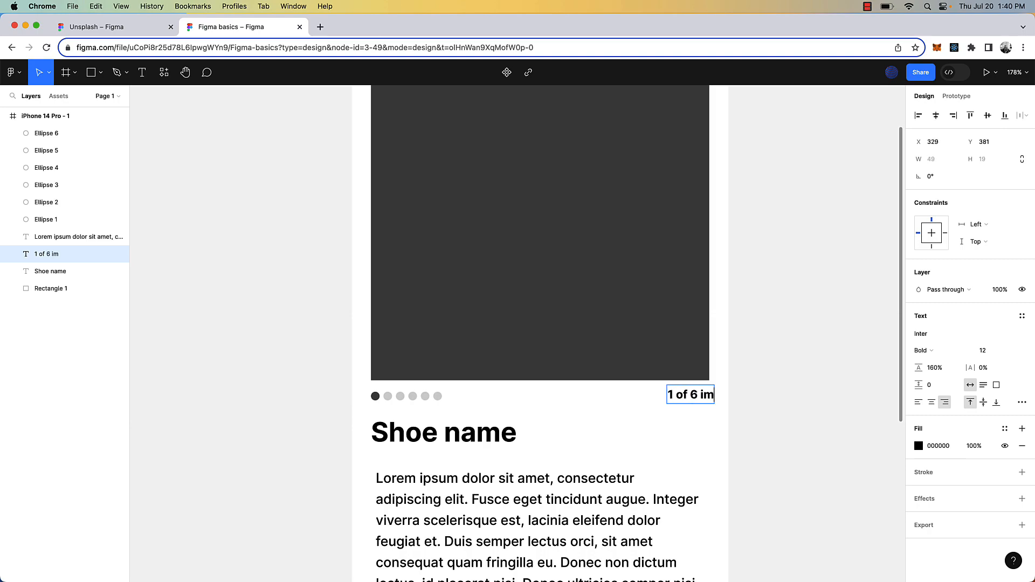
Step: Set the font weight of "of 6 images" to Regular, keeping the "1" bold
{"action": "double_click", "coordinate": [684, 401]}
{"action": "left_click", "coordinate": [653, 396]}
{"action": "left_click_drag", "start_coordinate": [650, 396], "coordinate": [710, 397]}
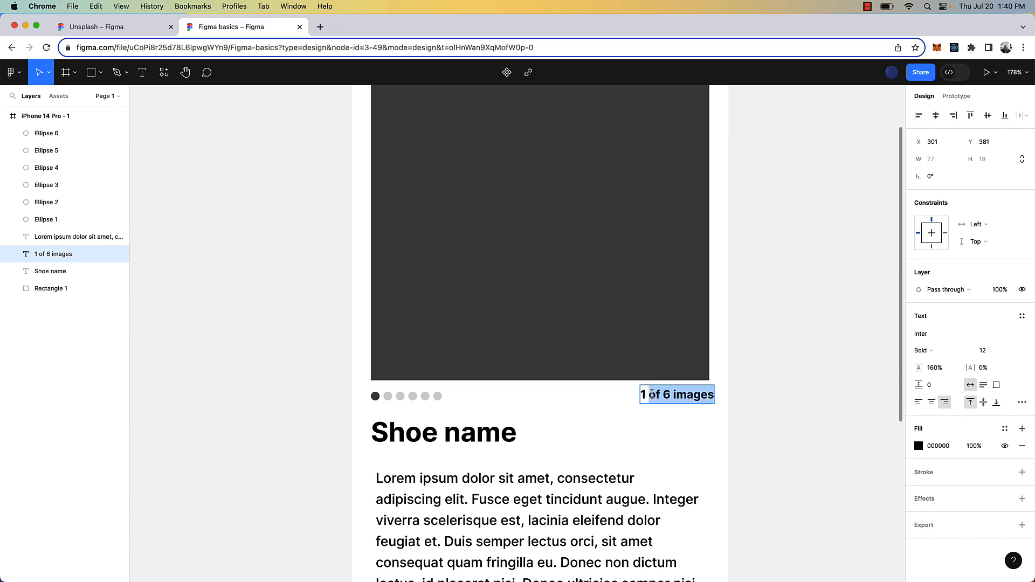
{"action": "left_click", "coordinate": [923, 351]}
{"action": "left_click", "coordinate": [938, 312]}
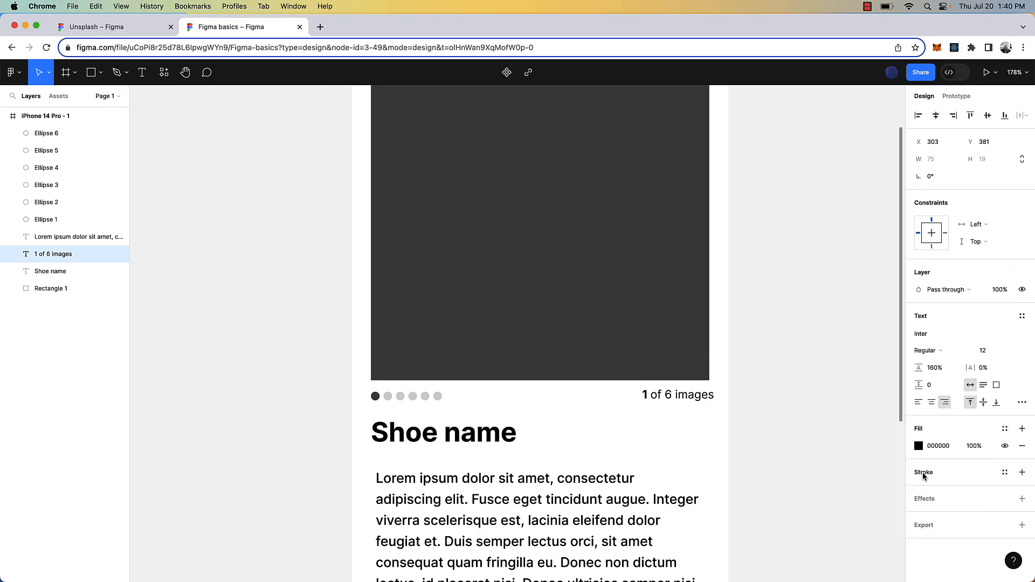
Step: Change the fill colour of "of 6 images" to the grey 818181
{"action": "left_click", "coordinate": [918, 448]}
{"action": "left_click_drag", "start_coordinate": [811, 385], "coordinate": [752, 377]}
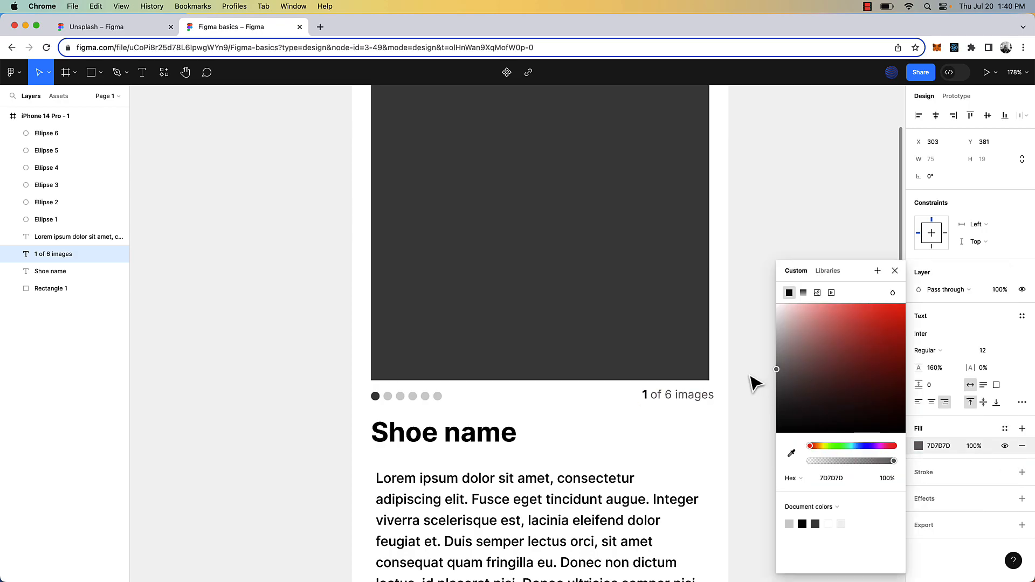
{"action": "key", "text": "Escape"}
{"action": "left_click", "coordinate": [753, 423]}
Step: Move the "1 of 6 images" caption level with the circles and close to the rectangle's right edge, at X 294, Y 383
{"action": "scroll", "coordinate": [719, 429], "scroll_direction": "up", "scroll_amount": 5, "text": "ctrl"}
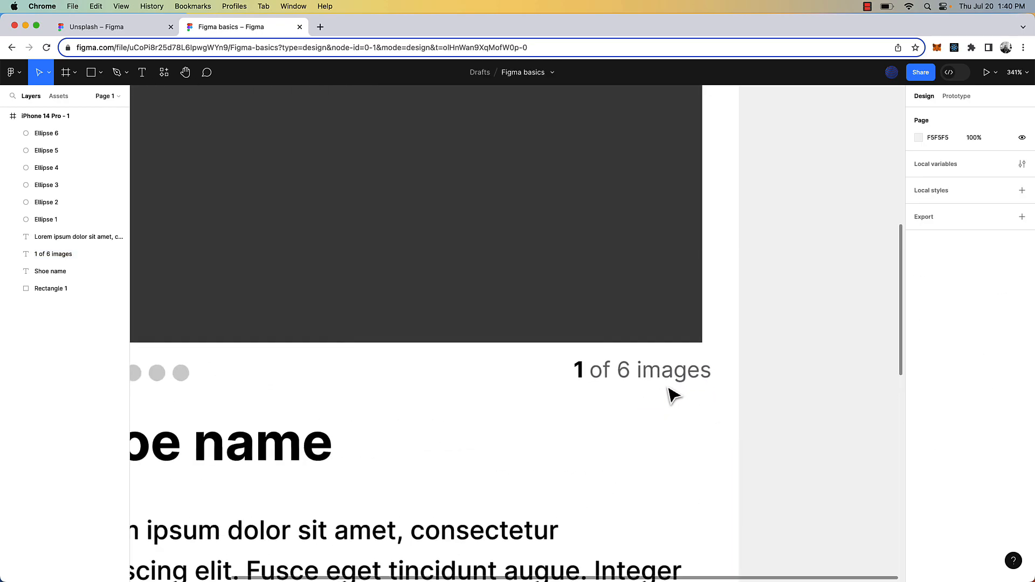
{"action": "left_click", "coordinate": [673, 395]}
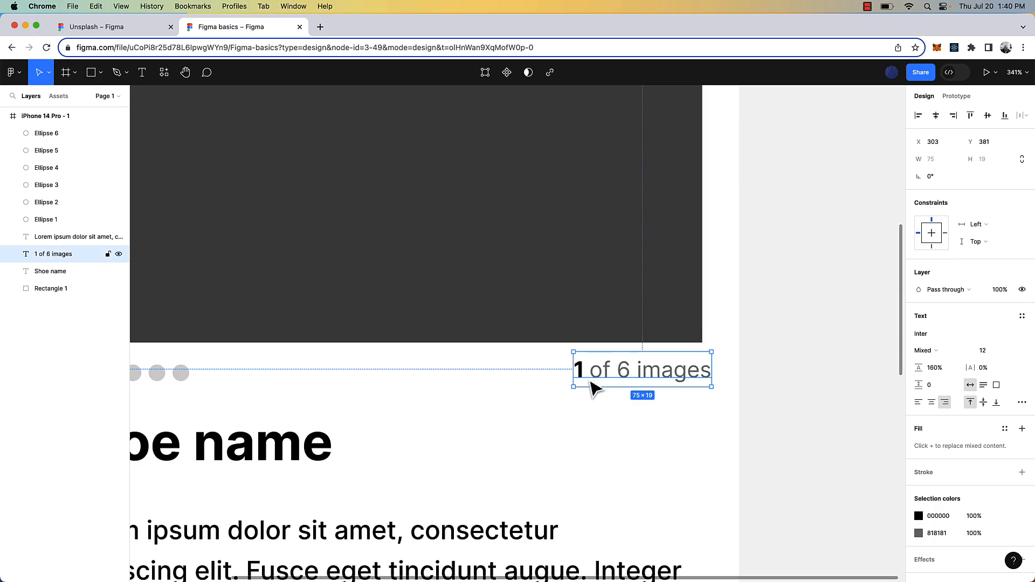
{"action": "left_click_drag", "start_coordinate": [616, 380], "coordinate": [608, 383]}
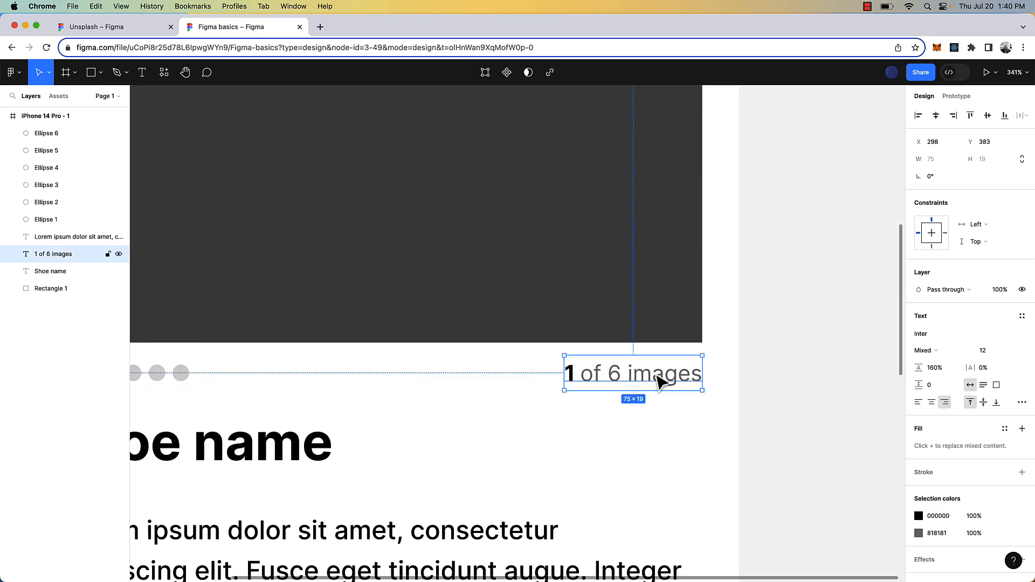
{"action": "left_click_drag", "start_coordinate": [681, 380], "coordinate": [672, 378]}
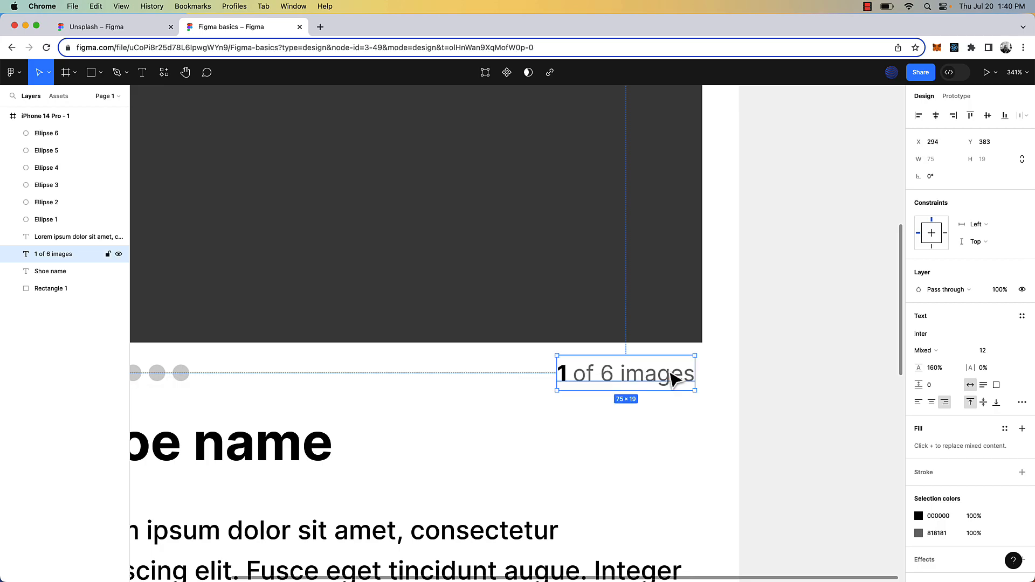
{"action": "scroll", "coordinate": [672, 378], "scroll_direction": "down", "scroll_amount": 5, "text": "ctrl"}
{"action": "left_click", "coordinate": [693, 390]}
Step: Align the right edge of the "1 of 6 images" caption with the right edge of the dark rectangle
{"action": "left_click", "coordinate": [668, 380]}
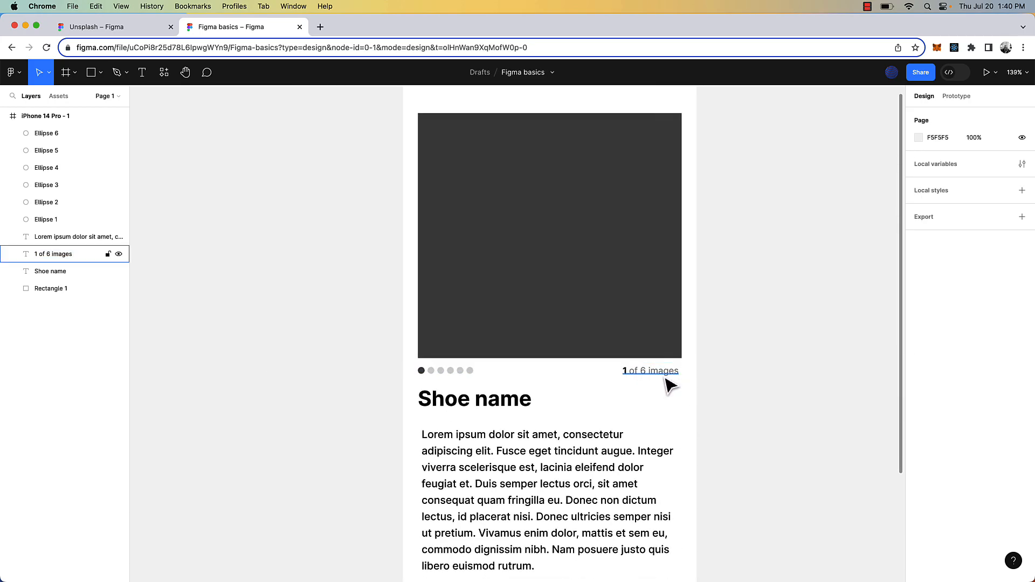
{"action": "left_click", "coordinate": [667, 338], "text": "shift"}
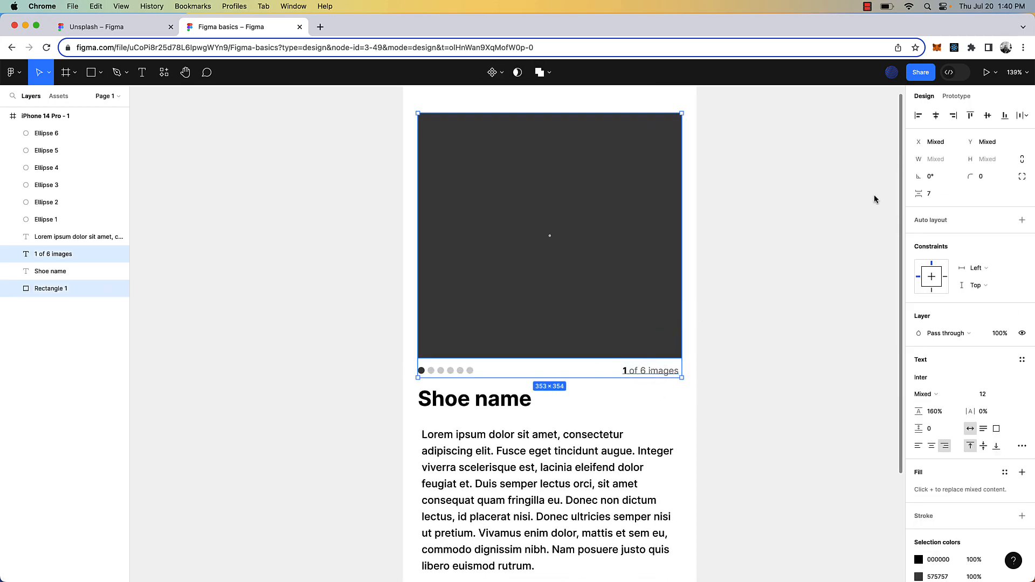
{"action": "left_click", "coordinate": [953, 115]}
{"action": "left_click", "coordinate": [684, 398]}
{"action": "left_click", "coordinate": [650, 370]}
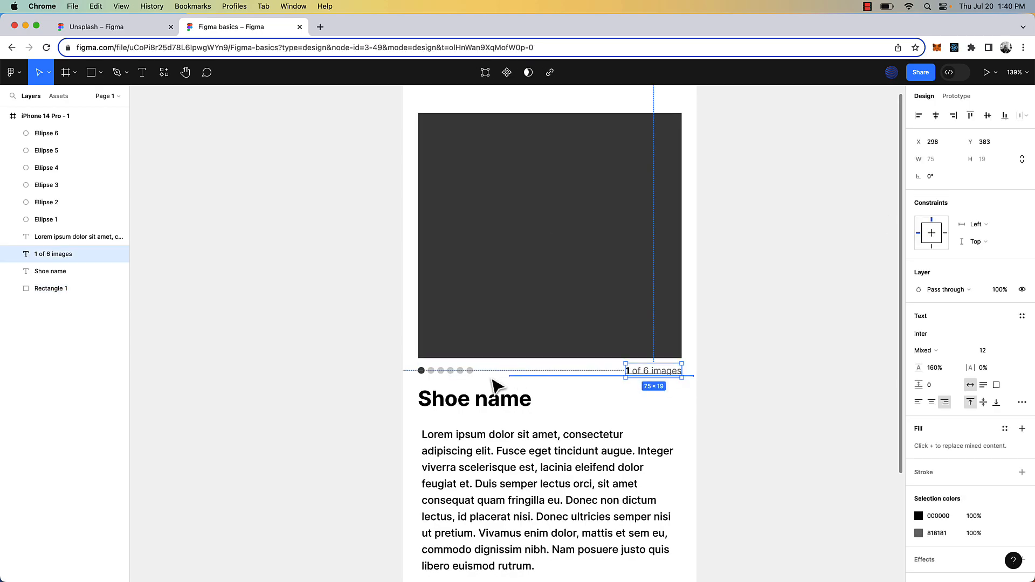
Step: Align the six circles and the "1 of 6 images" caption on their vertical centres
{"action": "left_click", "coordinate": [612, 397]}
{"action": "left_click_drag", "start_coordinate": [653, 386], "coordinate": [394, 369]}
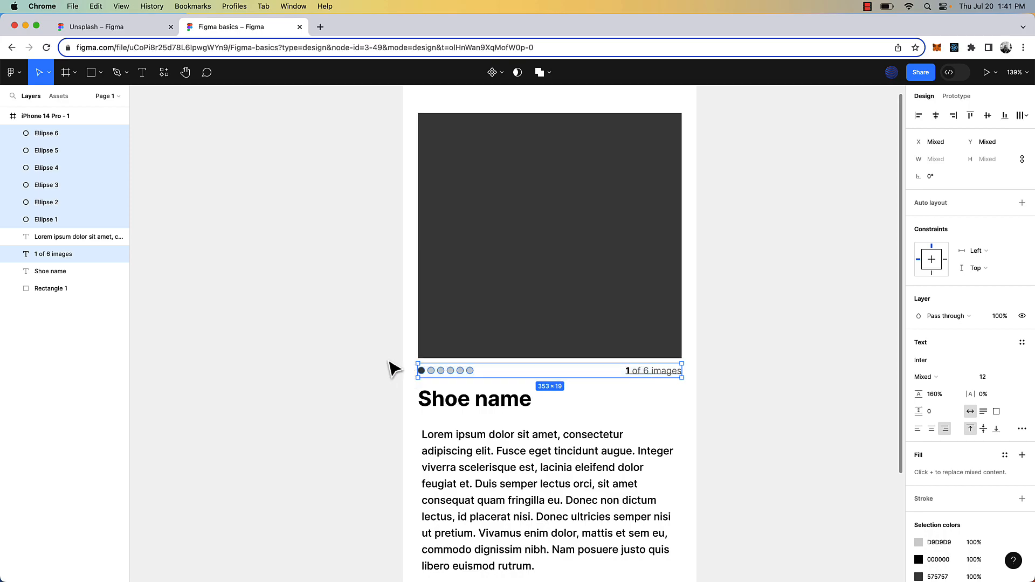
{"action": "left_click", "coordinate": [988, 116]}
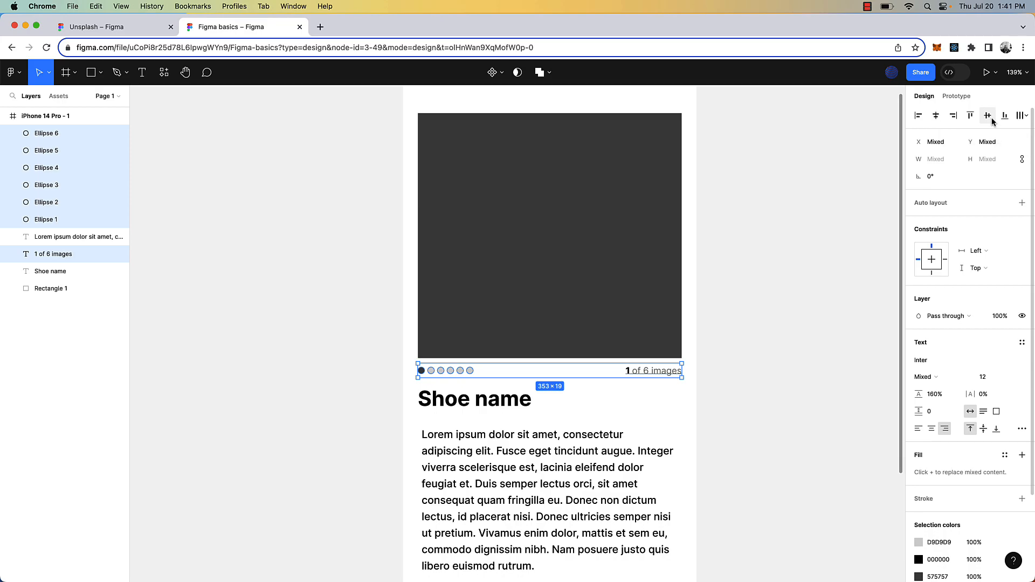
{"action": "left_click", "coordinate": [744, 397]}
Step: Nudge the six circles and the "1 of 6 images" caption down together to Y 386
{"action": "scroll", "coordinate": [747, 398], "scroll_direction": "down", "scroll_amount": 2}
{"action": "scroll", "coordinate": [747, 399], "scroll_direction": "left", "scroll_amount": 2}
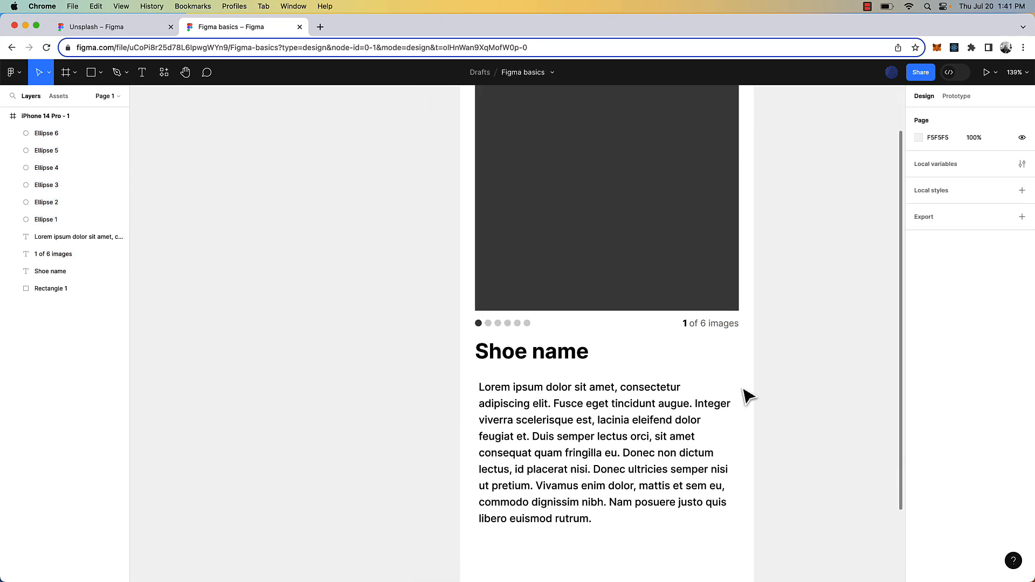
{"action": "scroll", "coordinate": [749, 398], "scroll_direction": "down", "scroll_amount": 3}
{"action": "left_click_drag", "start_coordinate": [745, 350], "coordinate": [536, 347]}
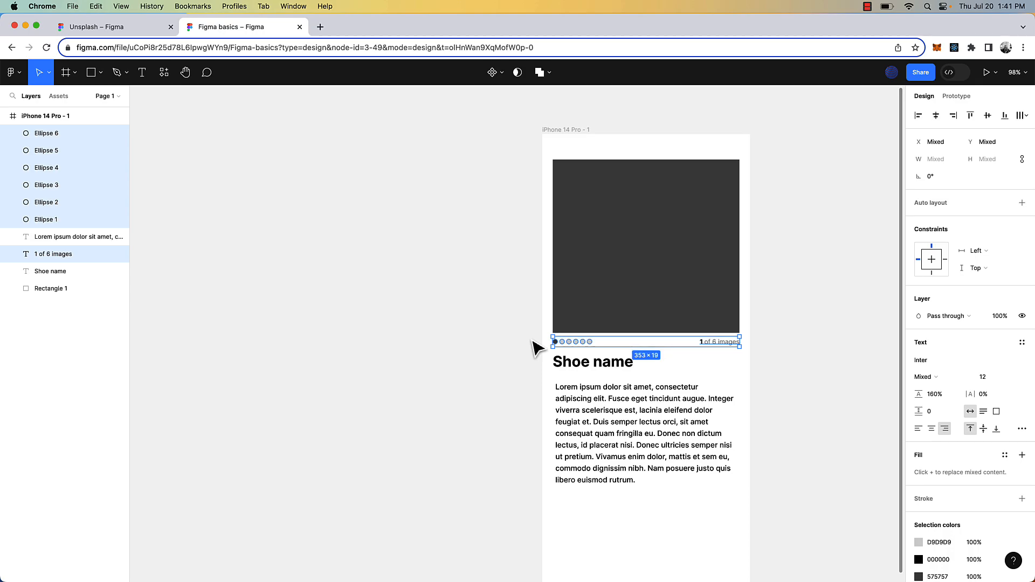
{"action": "key", "text": "Down"}
{"action": "key", "text": "Down"}
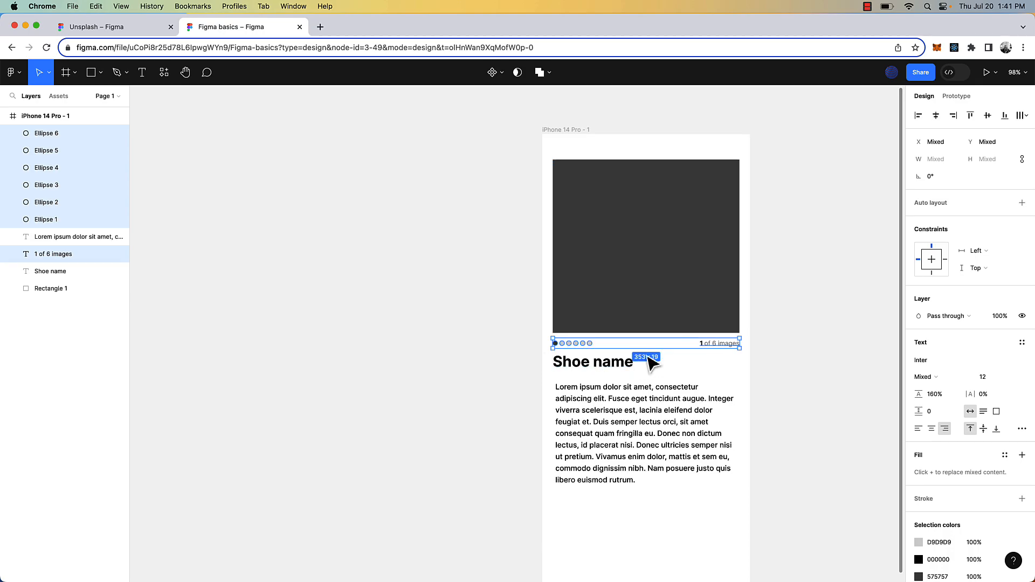
Step: Group the six circles with the "1 of 6 images" caption and check the group's contents in the layer list
{"action": "scroll", "coordinate": [651, 361], "scroll_direction": "up", "scroll_amount": 4}
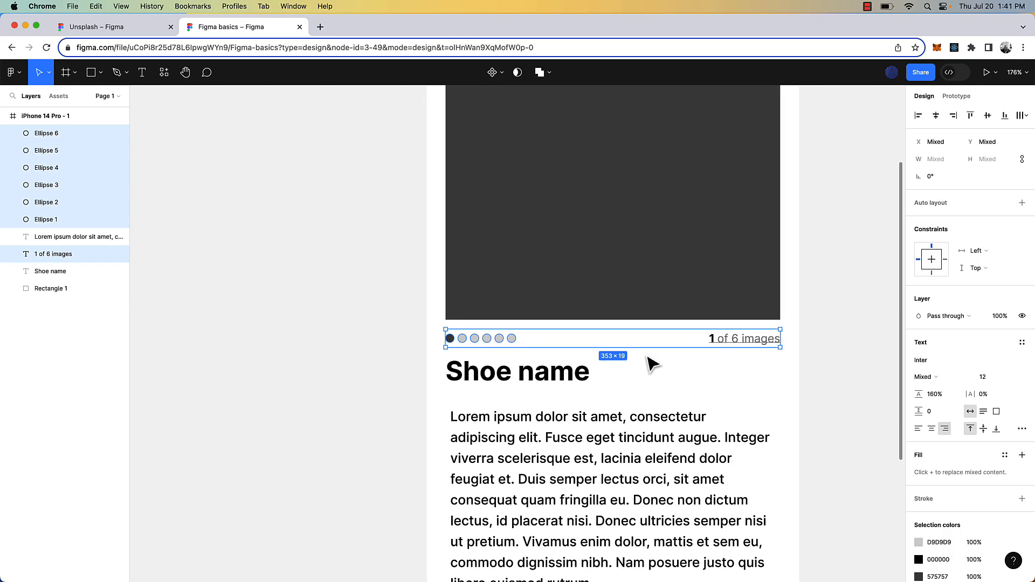
{"action": "key", "text": "super+g"}
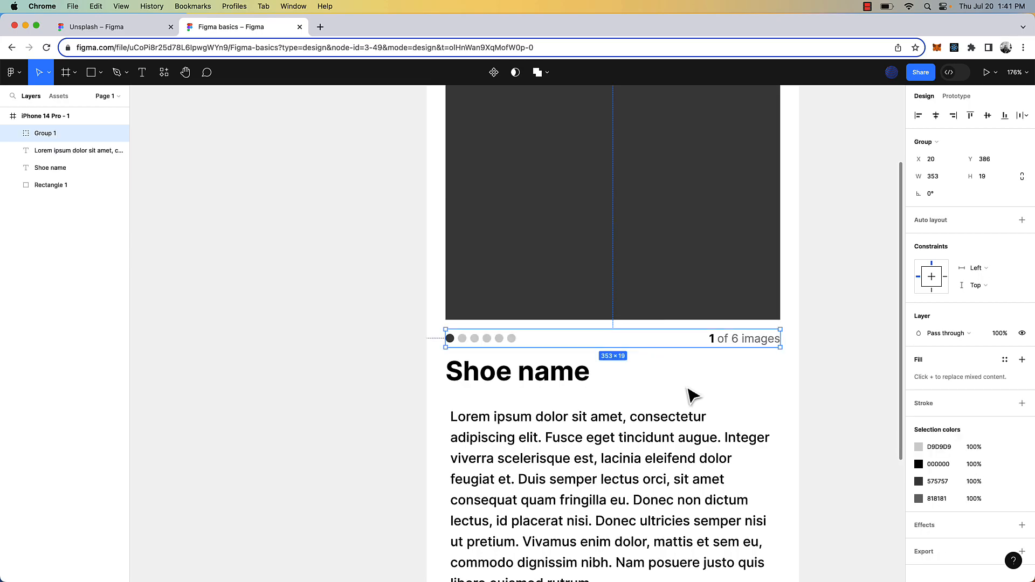
{"action": "left_click", "coordinate": [13, 136]}
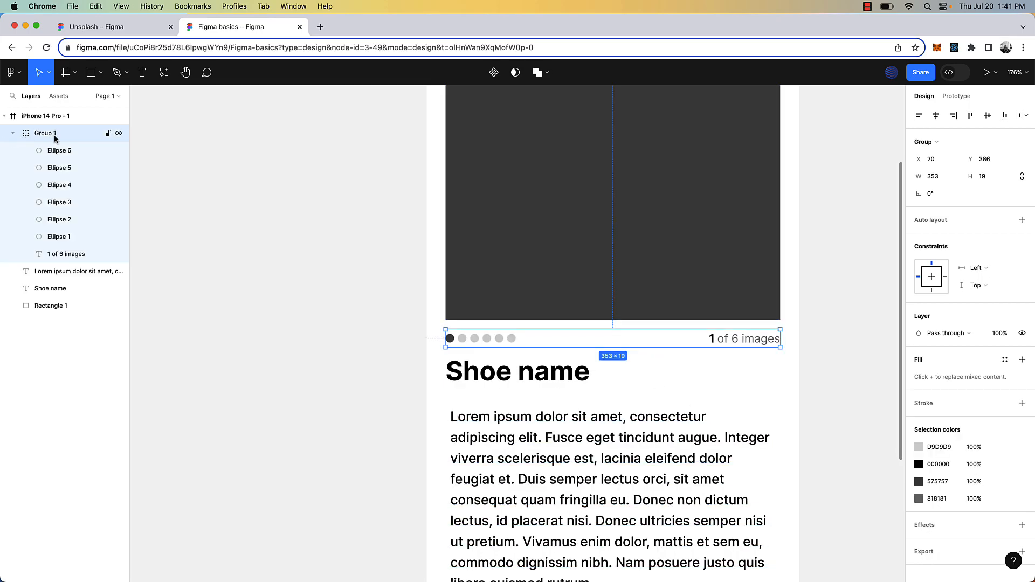
{"action": "left_click", "coordinate": [13, 135]}
{"action": "left_click", "coordinate": [506, 458]}
{"action": "left_click", "coordinate": [719, 386]}
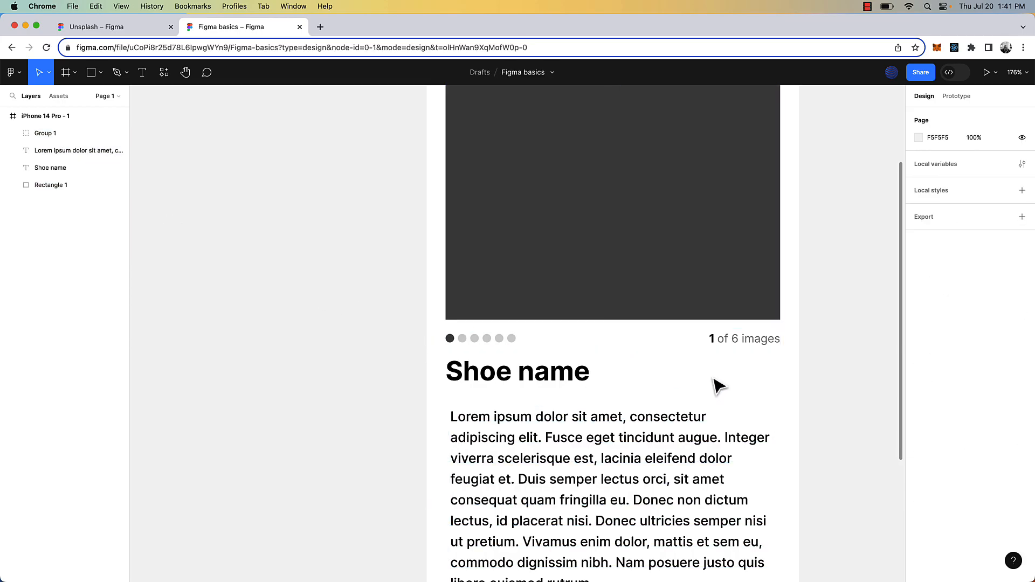
Step: Select only the fifth circle inside the group of circles and caption
{"action": "left_click", "coordinate": [505, 342]}
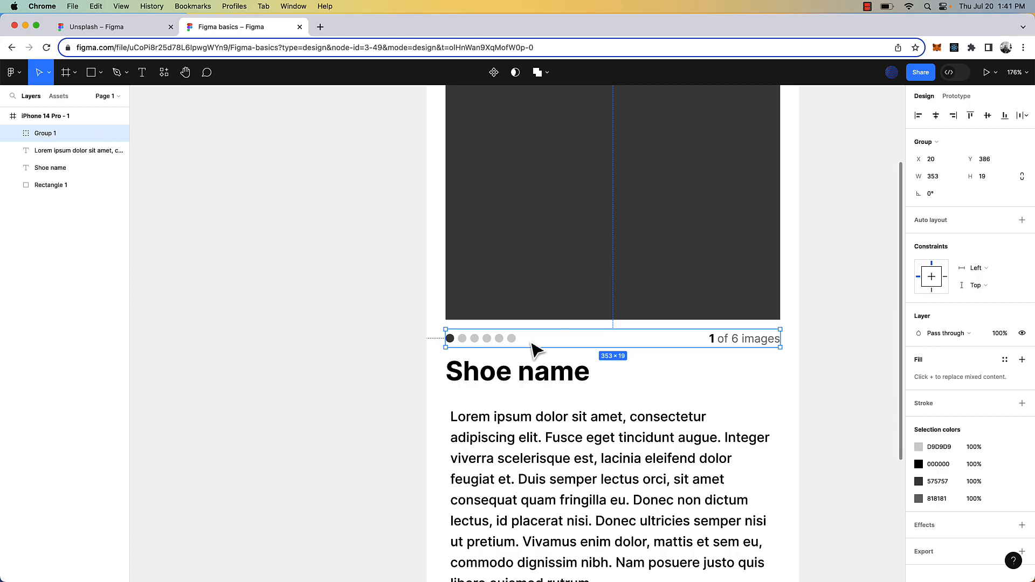
{"action": "double_click", "coordinate": [500, 340]}
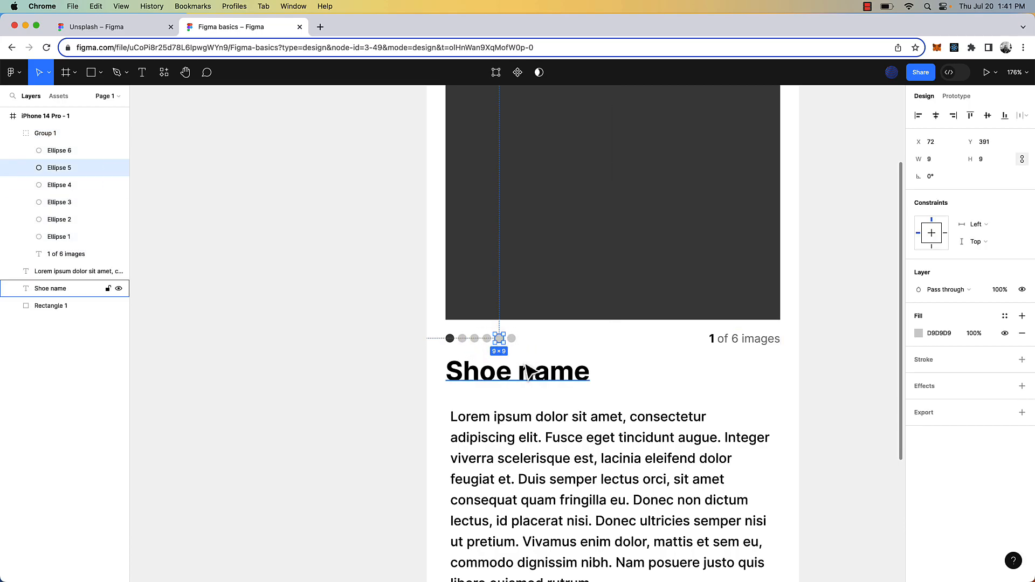
Step: Select the circles-and-caption group, try selecting its fifth and sixth circles individually, and clear the selection
{"action": "scroll", "coordinate": [524, 360], "scroll_direction": "up", "scroll_amount": 5}
{"action": "left_click", "coordinate": [481, 346]}
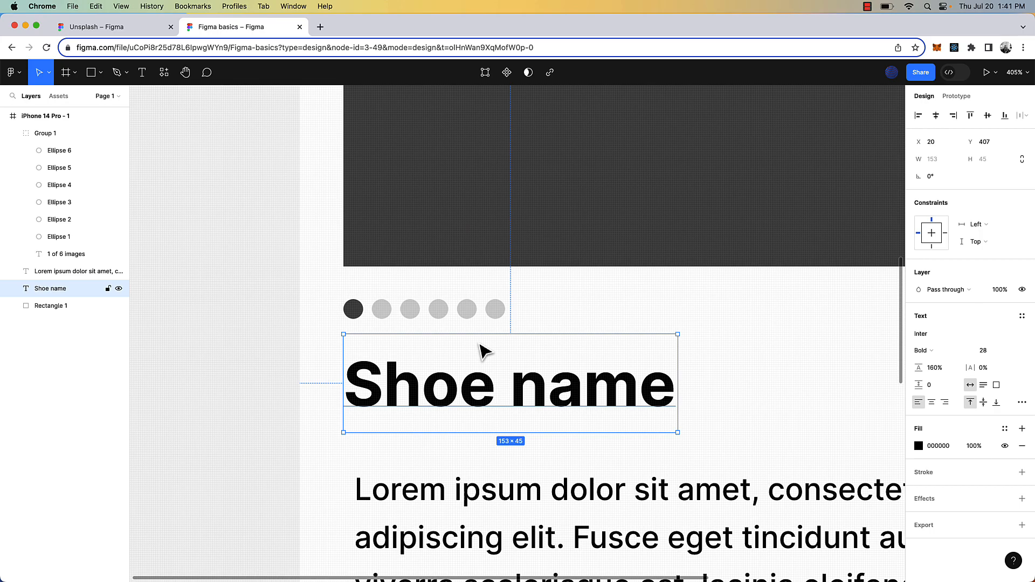
{"action": "scroll", "coordinate": [485, 346], "scroll_direction": "down", "scroll_amount": 3}
{"action": "left_click", "coordinate": [487, 328]}
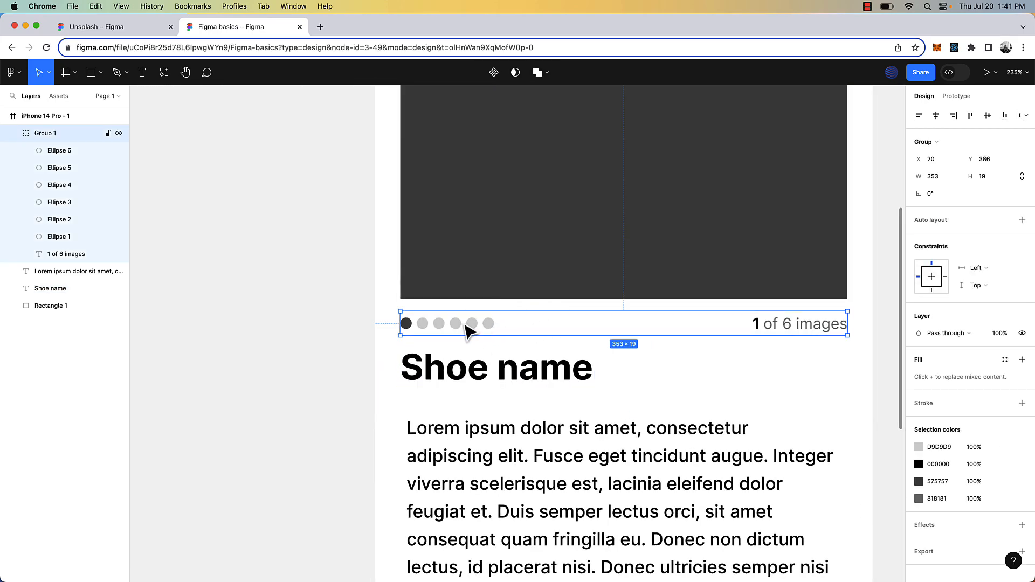
{"action": "double_click", "coordinate": [472, 325]}
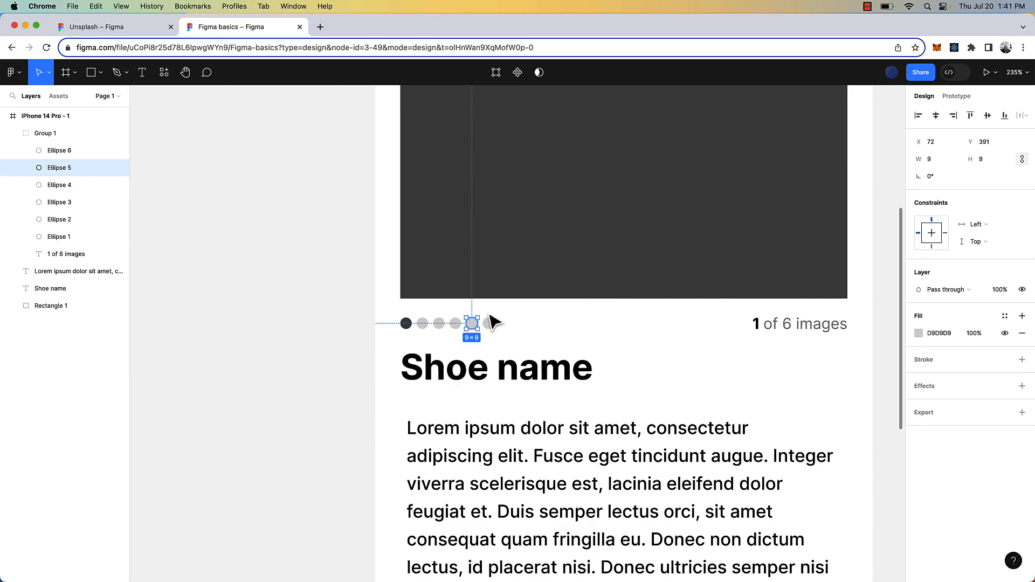
{"action": "scroll", "coordinate": [491, 322], "scroll_direction": "down", "scroll_amount": 4}
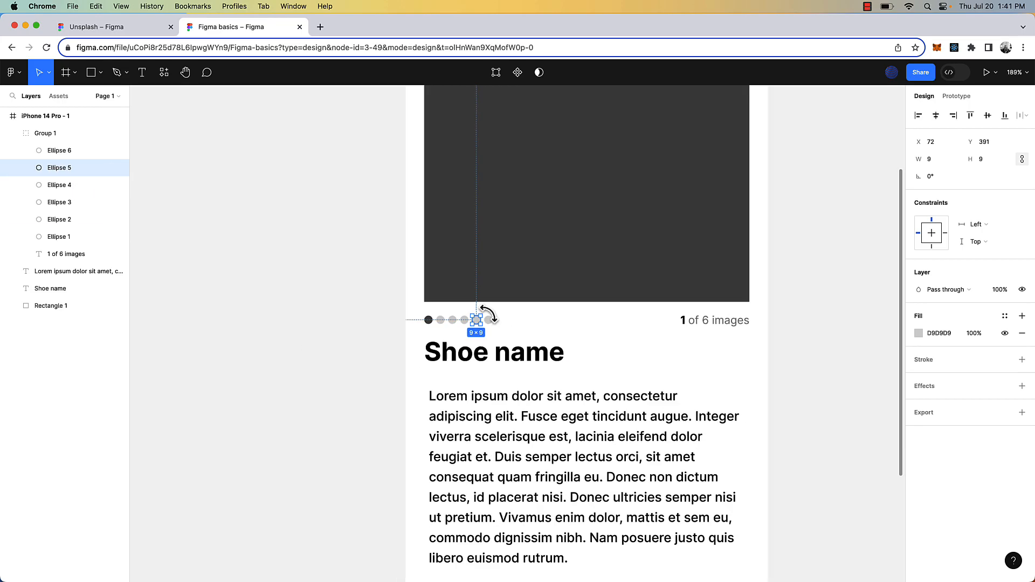
{"action": "left_click", "coordinate": [815, 352]}
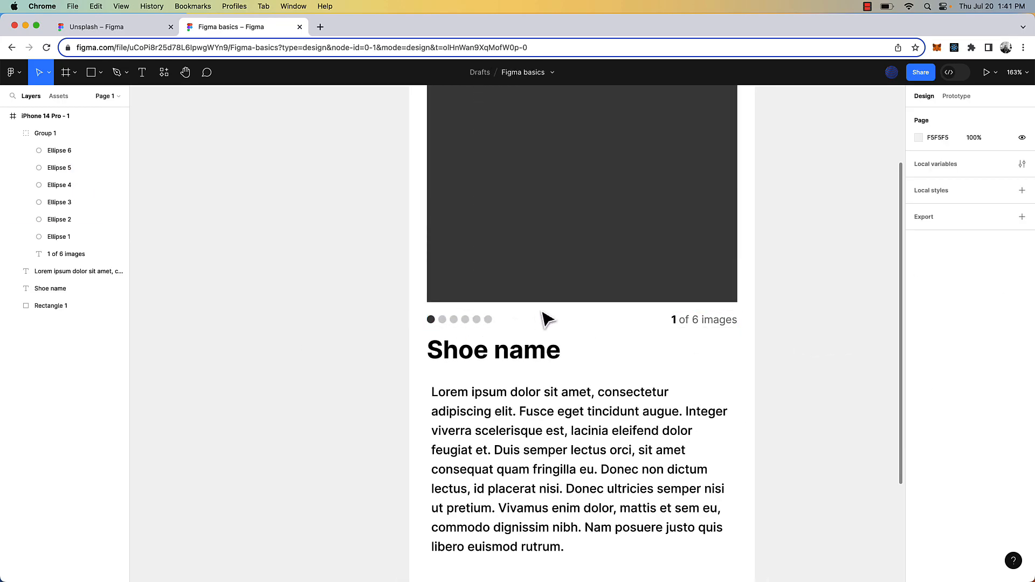
{"action": "double_click", "coordinate": [488, 320]}
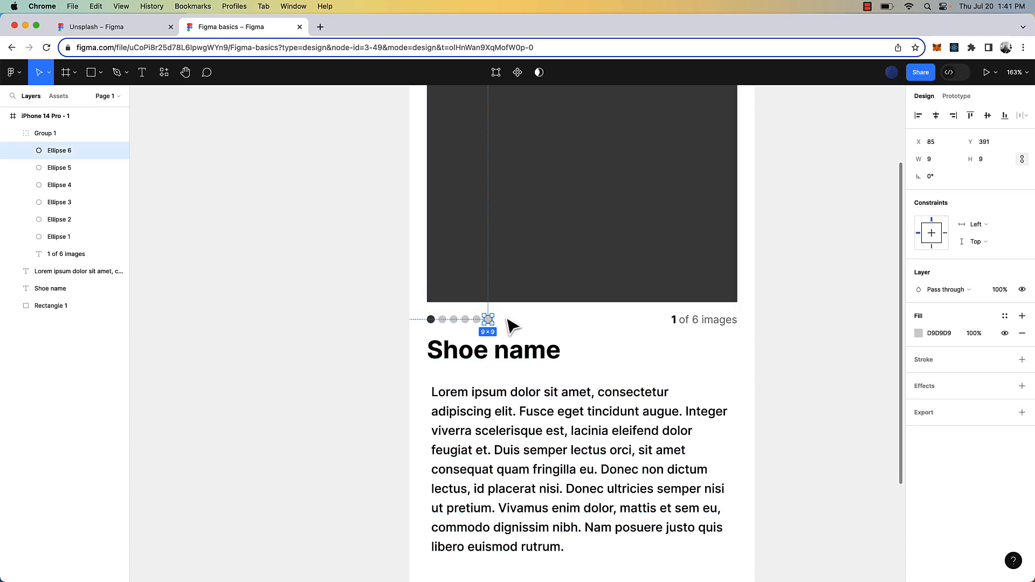
{"action": "scroll", "coordinate": [511, 326], "scroll_direction": "up", "scroll_amount": 5}
{"action": "scroll", "coordinate": [511, 326], "scroll_direction": "down", "scroll_amount": 10}
{"action": "left_click", "coordinate": [751, 386]}
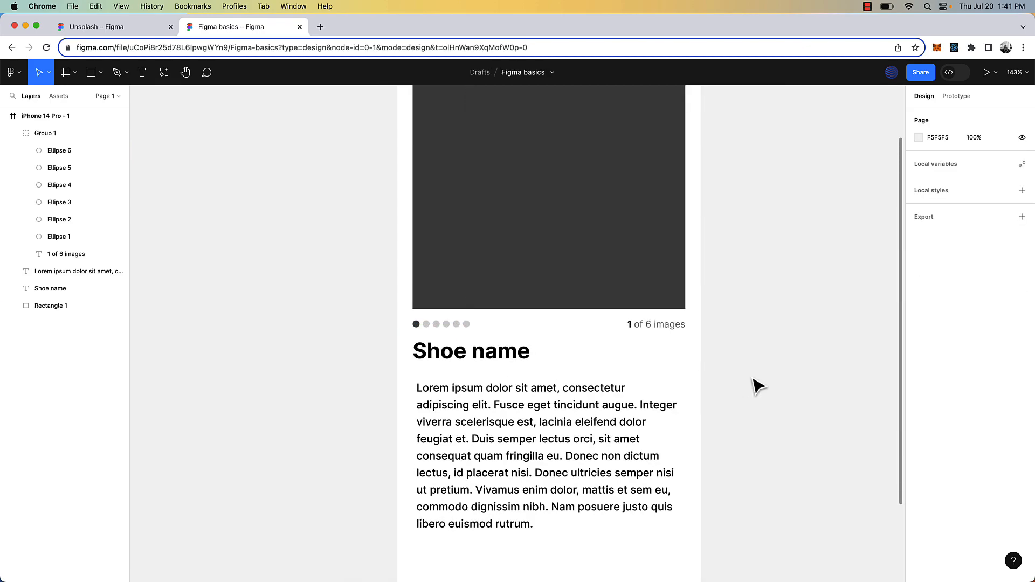
Step: Nudge the description paragraph up to Y 455, closer beneath the shoe name
{"action": "left_click", "coordinate": [613, 405]}
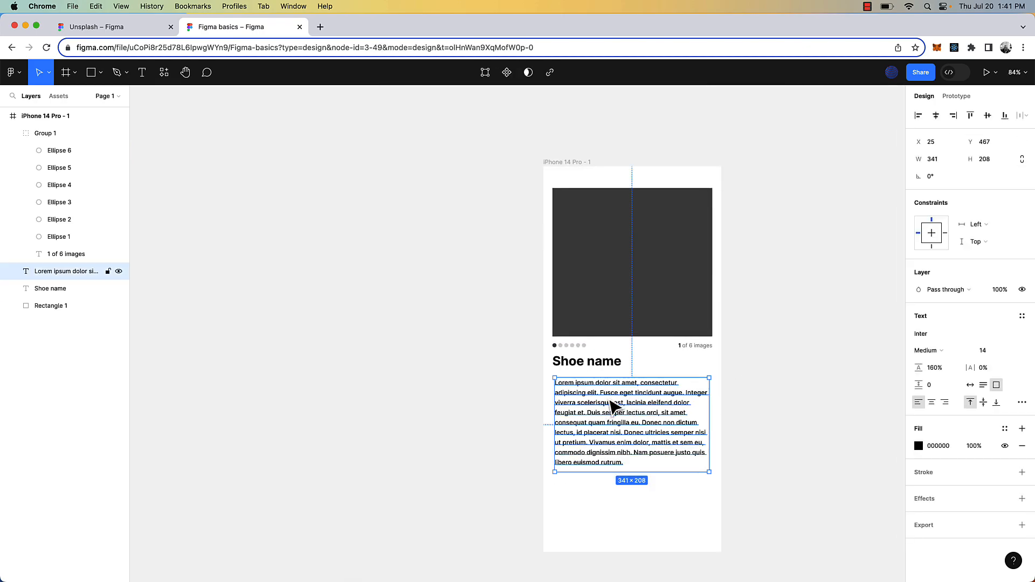
{"action": "key", "text": "shift+Up"}
{"action": "key", "text": "Up"}
{"action": "key", "text": "Up"}
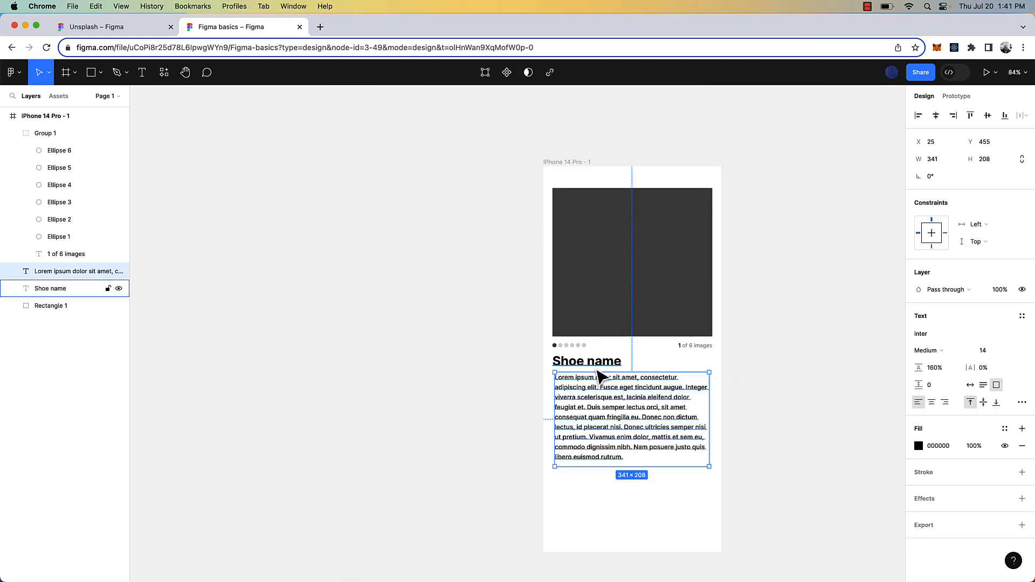
Step: Align the description, shoe name and image placeholder along their left edges
{"action": "left_click", "coordinate": [596, 364], "text": "shift"}
{"action": "left_click", "coordinate": [596, 318], "text": "shift"}
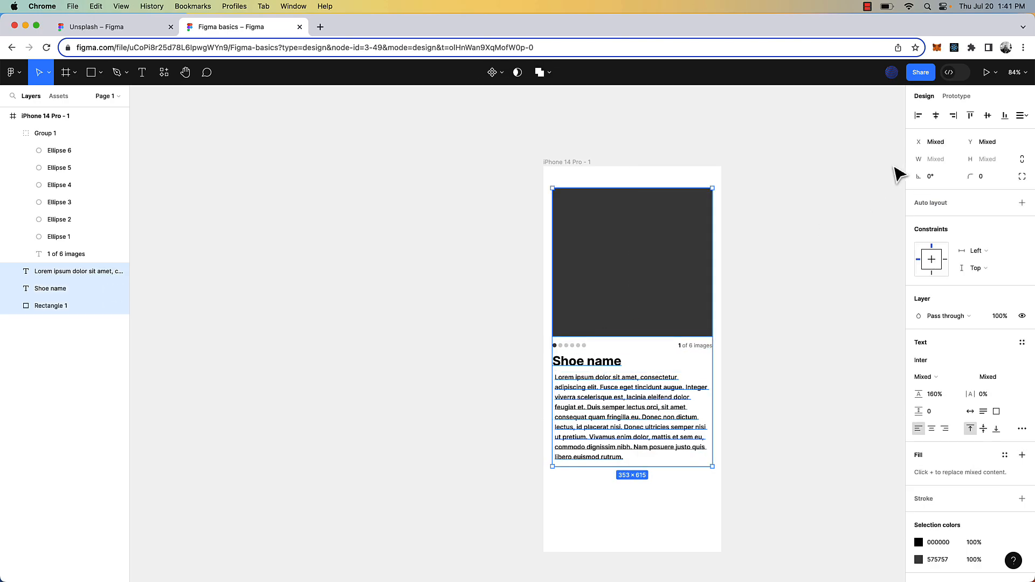
{"action": "left_click", "coordinate": [918, 121]}
{"action": "left_click", "coordinate": [861, 273]}
Step: Set the description paragraph's font weight to Regular
{"action": "left_click", "coordinate": [681, 420]}
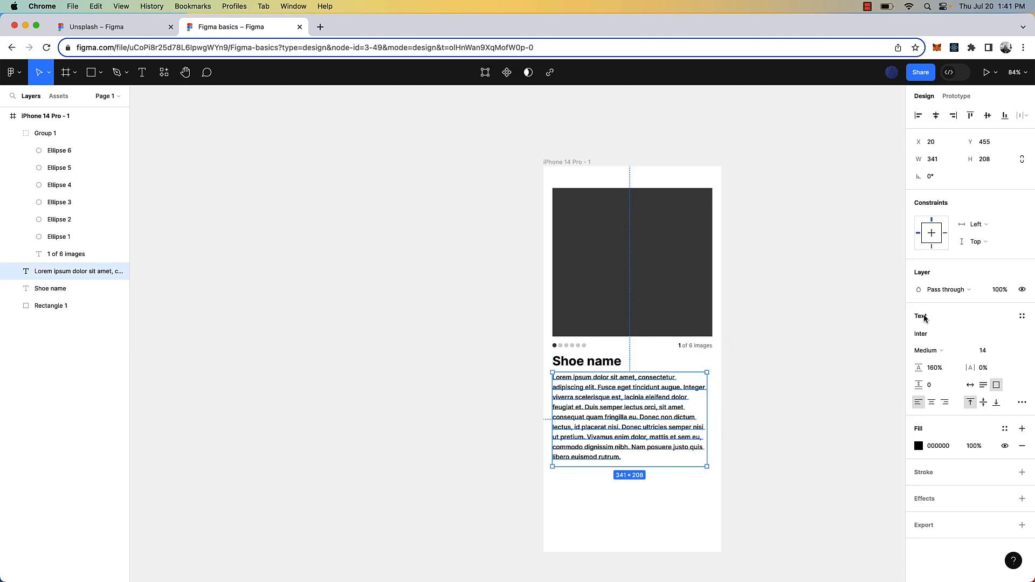
{"action": "left_click", "coordinate": [928, 350]}
{"action": "left_click", "coordinate": [927, 337]}
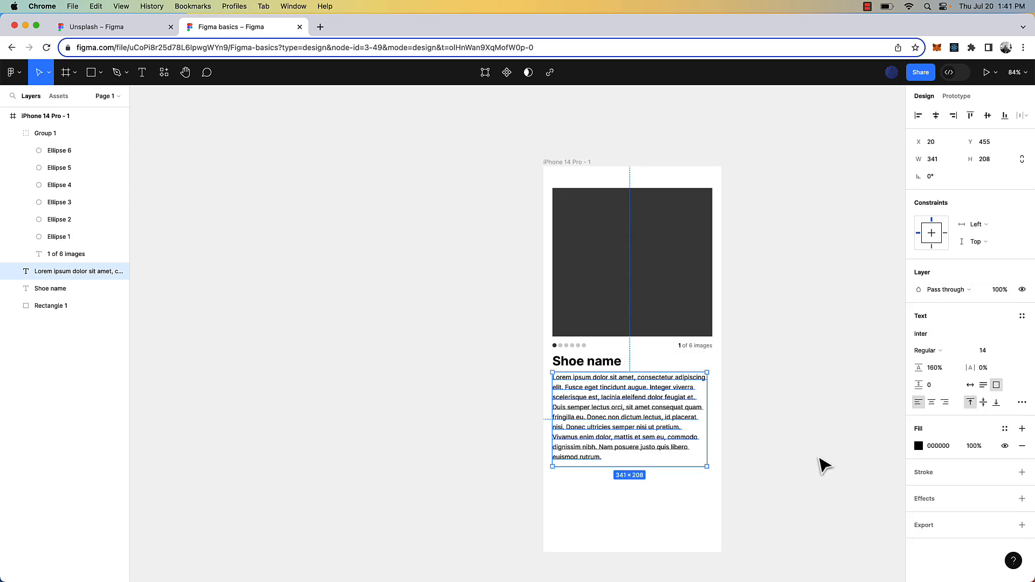
{"action": "left_click", "coordinate": [815, 467]}
Step: Lengthen the iPhone 14 Pro frame downward, past a height of 967, to add blank space below the description
{"action": "scroll", "coordinate": [815, 468], "scroll_direction": "down", "scroll_amount": 2}
{"action": "scroll", "coordinate": [817, 467], "scroll_direction": "right", "scroll_amount": 3}
{"action": "scroll", "coordinate": [817, 467], "scroll_direction": "down", "scroll_amount": 3}
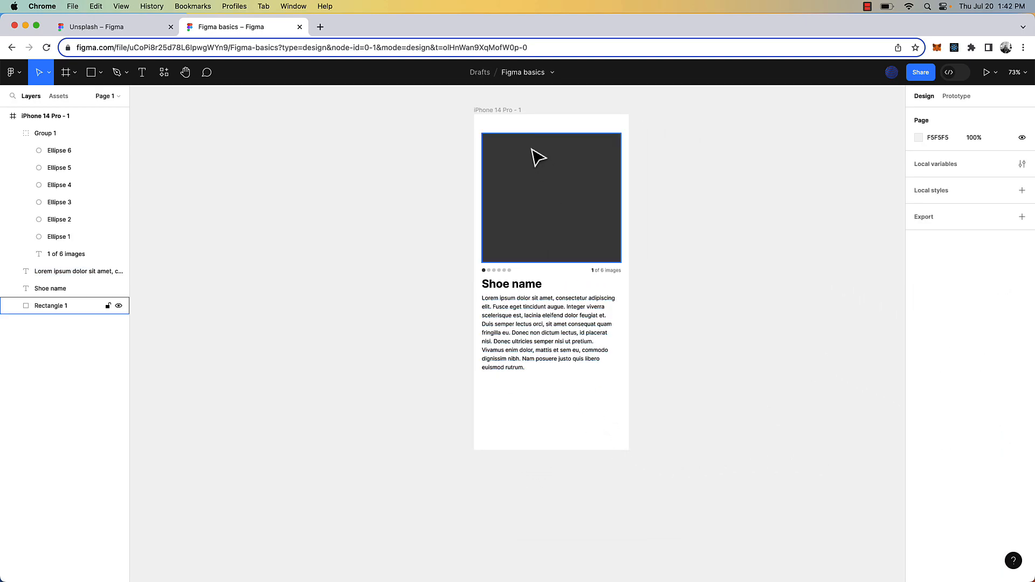
{"action": "left_click", "coordinate": [499, 113]}
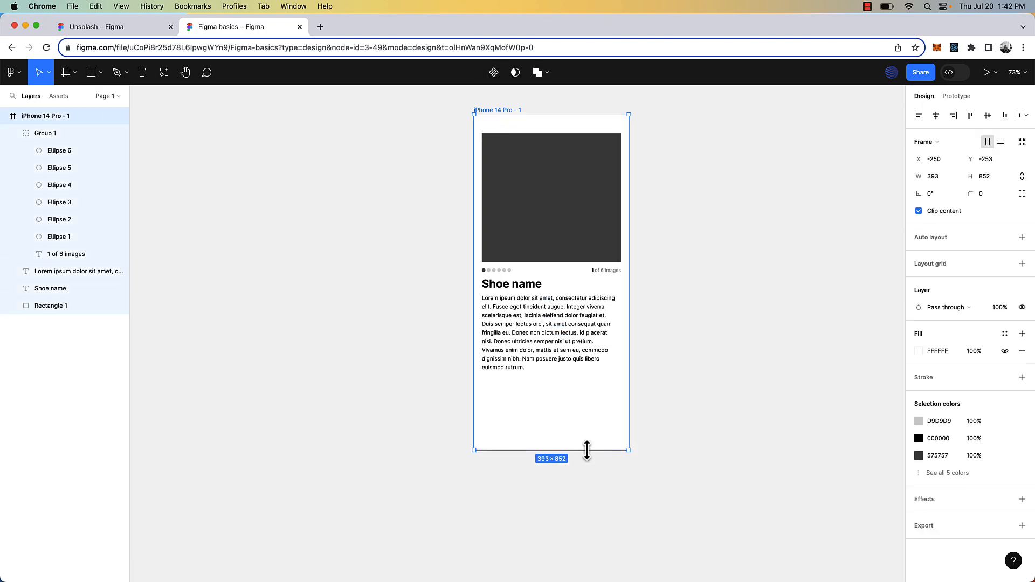
{"action": "left_click_drag", "start_coordinate": [587, 450], "coordinate": [599, 507]}
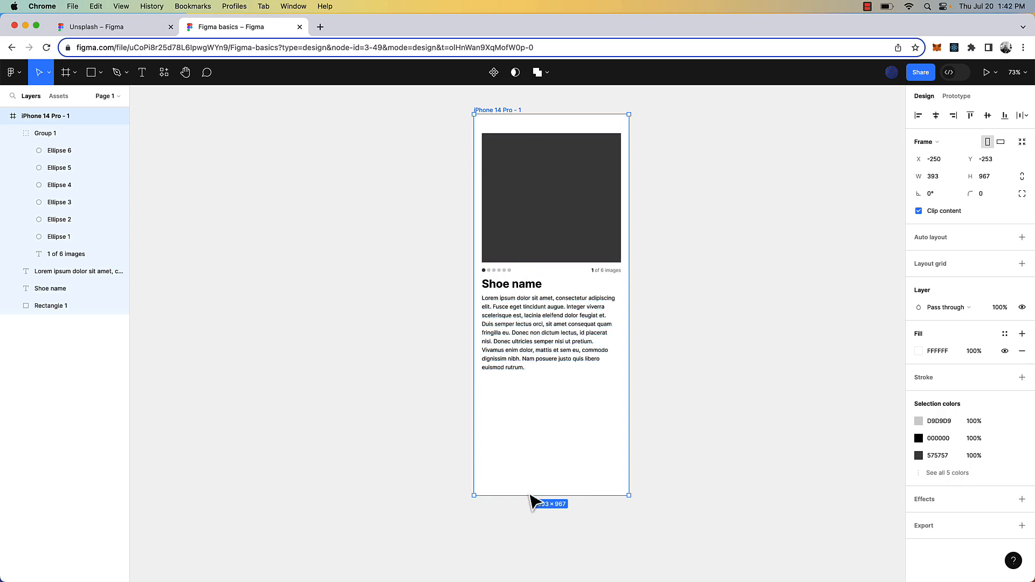
{"action": "left_click_drag", "start_coordinate": [579, 499], "coordinate": [583, 542]}
{"action": "left_click", "coordinate": [668, 341]}
Step: Move the shoe name and description down together slightly, away from the pagination dots
{"action": "left_click", "coordinate": [597, 337]}
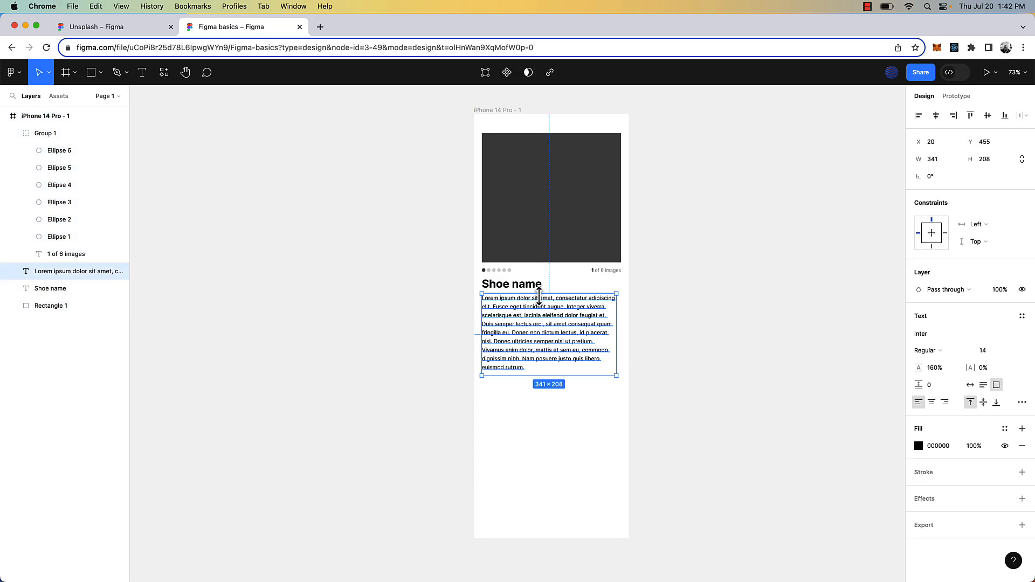
{"action": "left_click", "coordinate": [539, 290], "text": "shift"}
{"action": "left_click", "coordinate": [561, 277]}
Step: Duplicate the image placeholder below the description, shrink the copy to 170 × 168 at the left margin, and move it to Y 857
{"action": "left_click", "coordinate": [524, 242]}
{"action": "left_click_drag", "start_coordinate": [524, 241], "coordinate": [538, 481]}
{"action": "left_click_drag", "start_coordinate": [620, 414], "coordinate": [549, 420]}
{"action": "left_click_drag", "start_coordinate": [529, 371], "coordinate": [526, 435]}
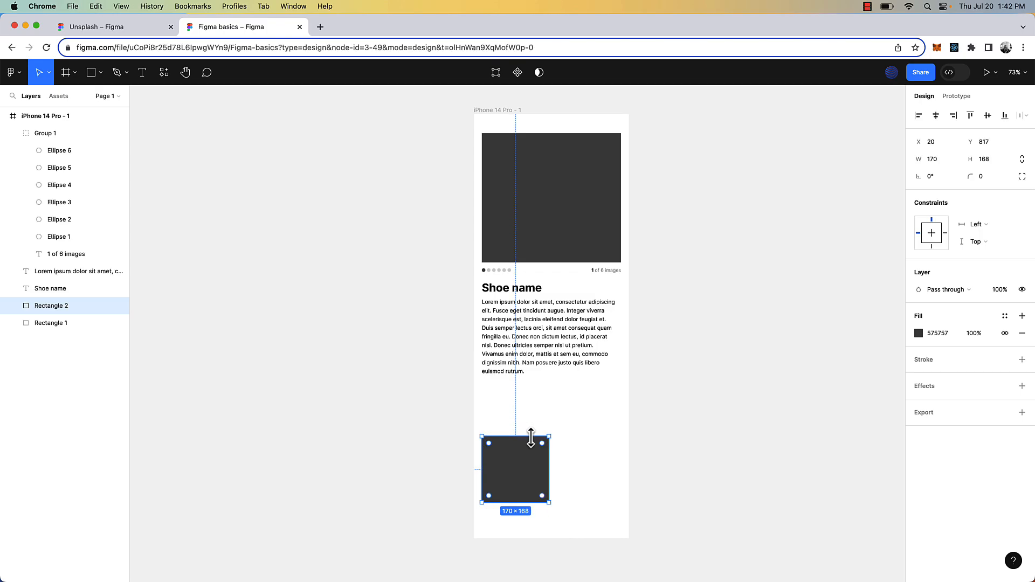
{"action": "scroll", "coordinate": [566, 469], "scroll_direction": "up", "scroll_amount": 5}
{"action": "left_click_drag", "start_coordinate": [654, 351], "coordinate": [652, 375]}
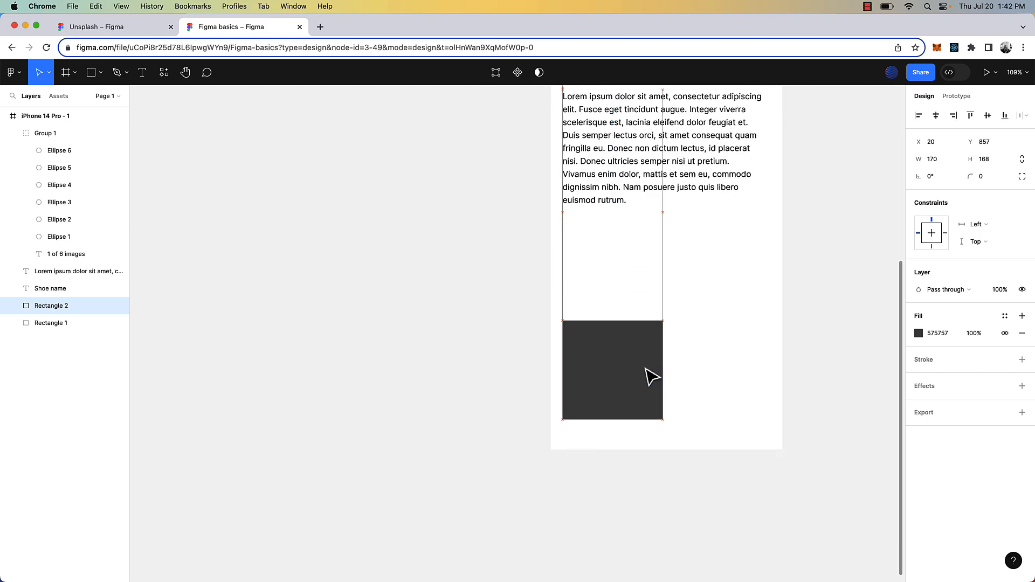
Step: Duplicate the "Shoe name" heading above the small rectangle at Y 790 and change the copy's text to "You might also like"
{"action": "scroll", "coordinate": [665, 350], "scroll_direction": "up", "scroll_amount": 3}
{"action": "left_click_drag", "start_coordinate": [606, 142], "coordinate": [625, 365]}
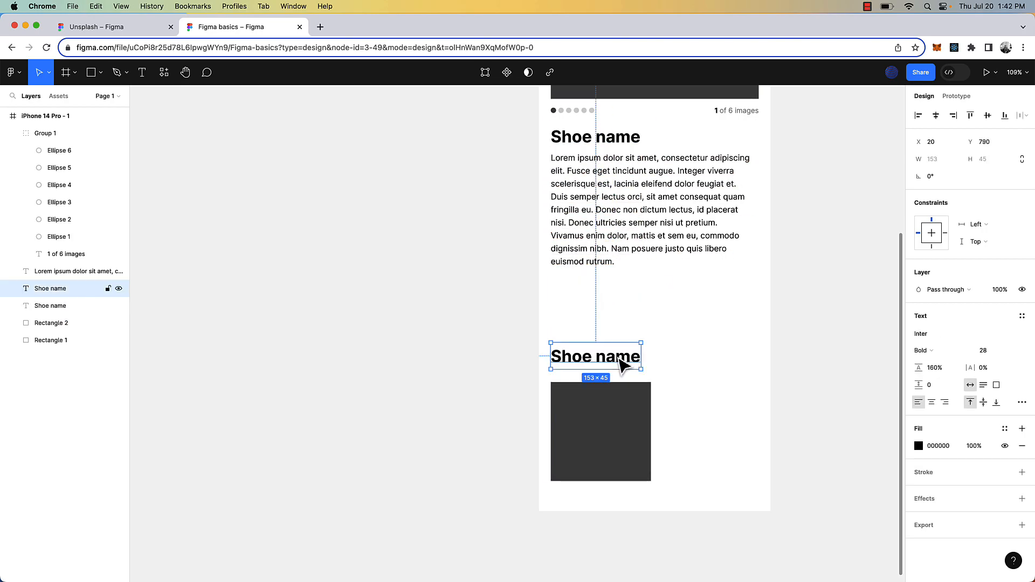
{"action": "double_click", "coordinate": [617, 357]}
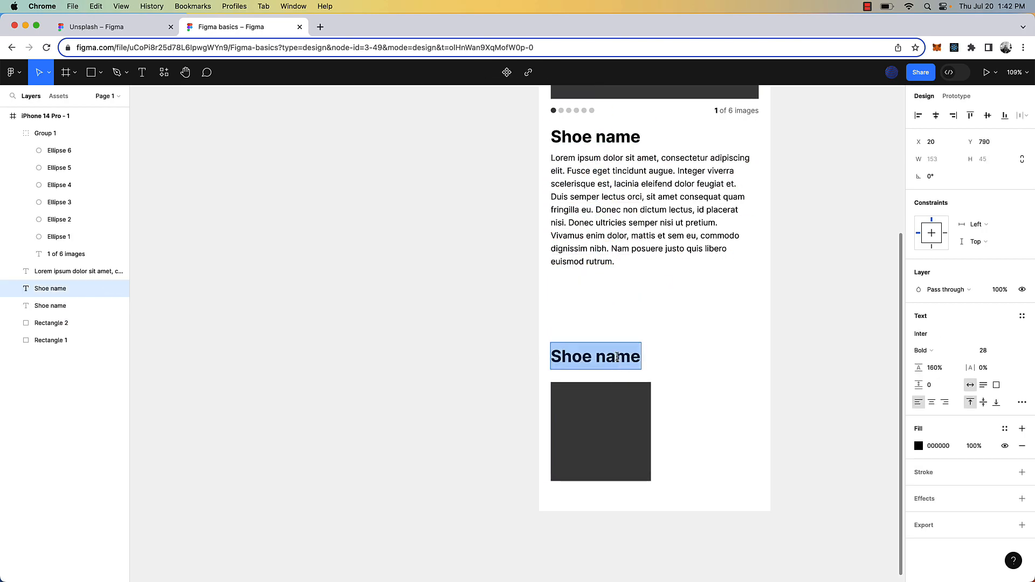
{"action": "type", "text": "You might also like"}
{"action": "key", "text": "Escape"}
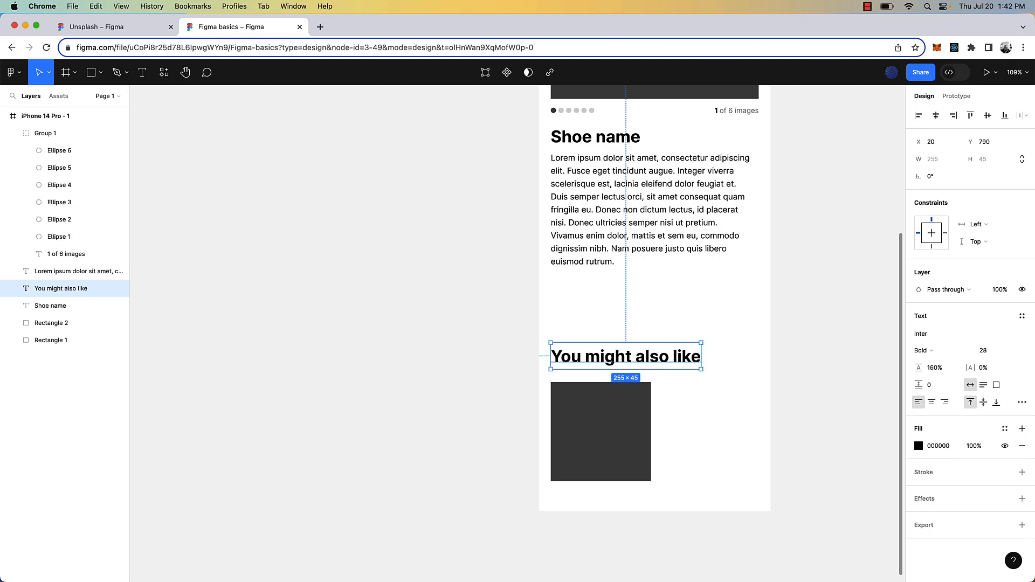
Step: Set the "You might also like" heading's font size to 18
{"action": "left_click", "coordinate": [997, 353]}
{"action": "type", "text": "18"}
{"action": "key", "text": "Return"}
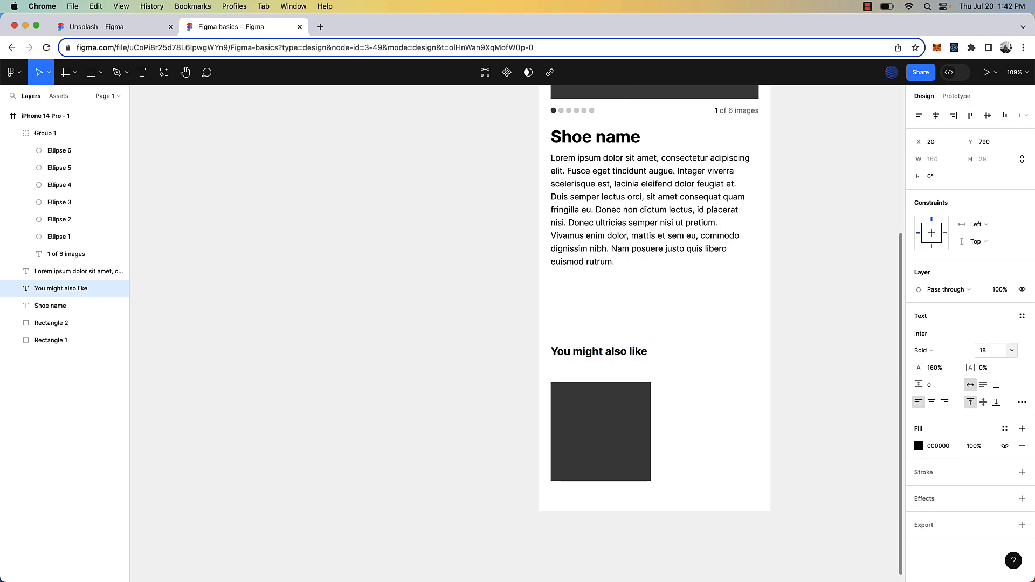
{"action": "left_click", "coordinate": [652, 381]}
Step: Move the small rectangle to 10 below the "You might also like" heading and duplicate it to the right with a 13 gap
{"action": "left_click", "coordinate": [612, 357]}
{"action": "left_click", "coordinate": [619, 409], "text": "shift"}
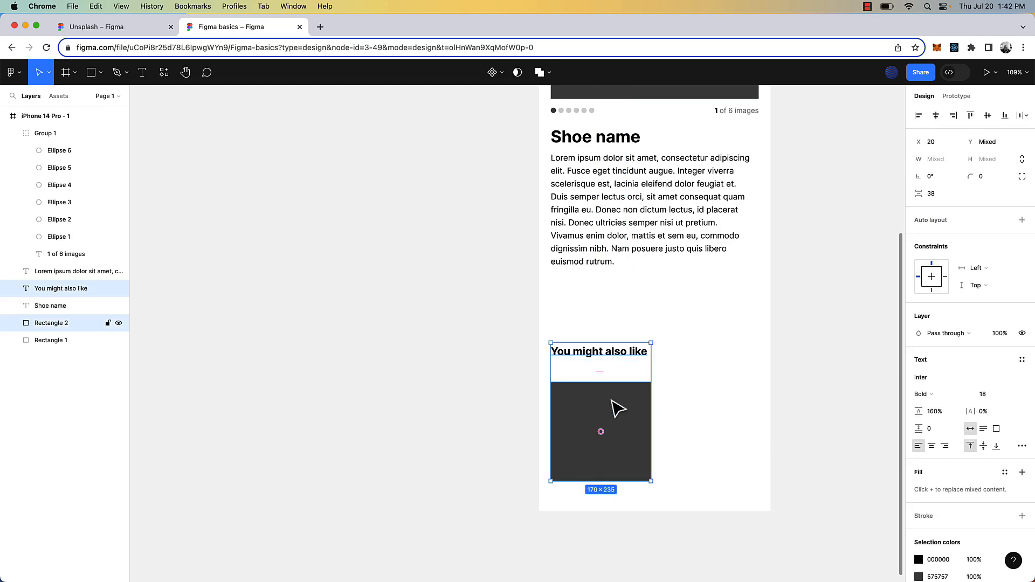
{"action": "left_click", "coordinate": [749, 335]}
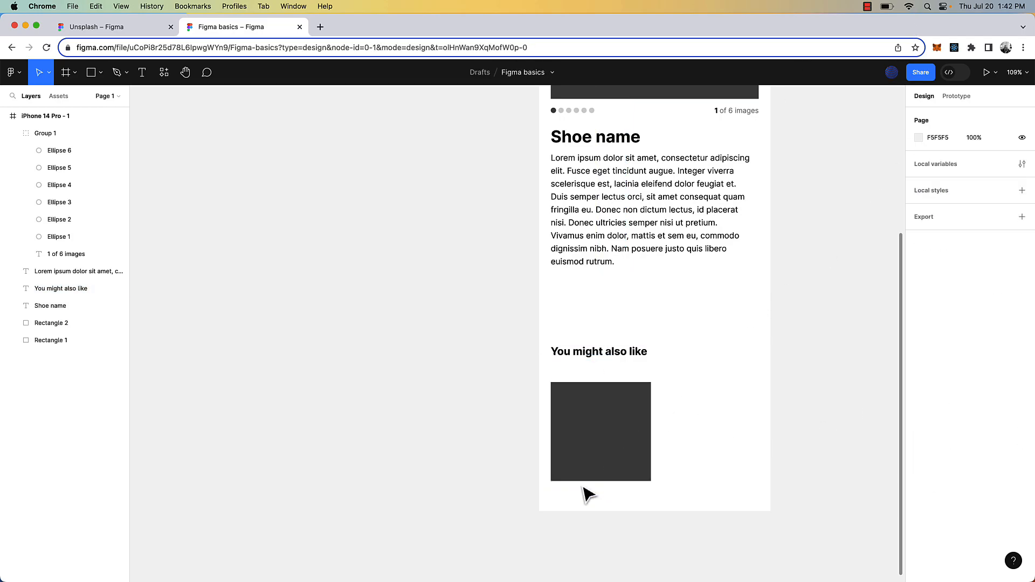
{"action": "left_click_drag", "start_coordinate": [595, 462], "coordinate": [605, 450]}
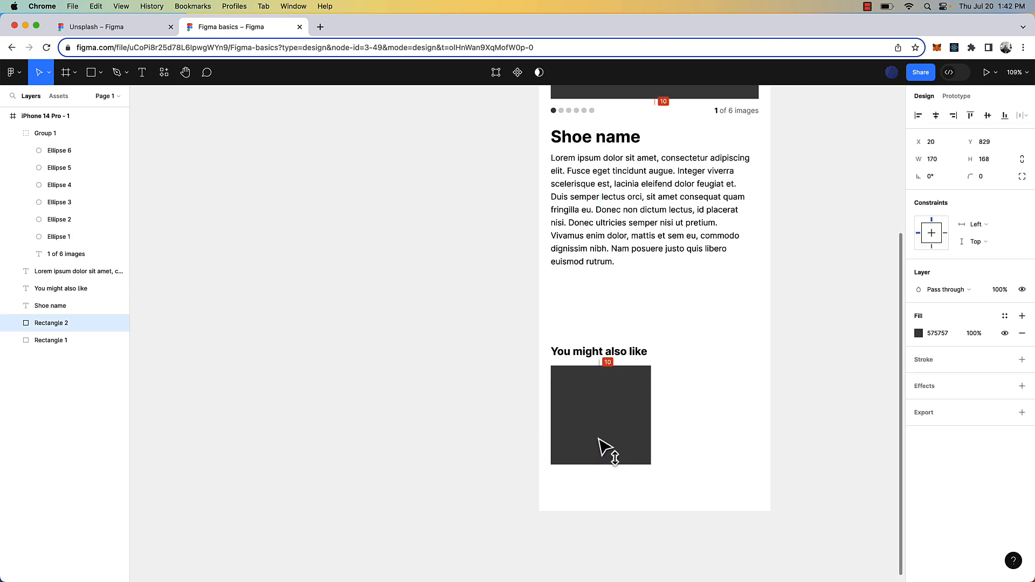
{"action": "left_click_drag", "start_coordinate": [641, 405], "coordinate": [747, 405]}
{"action": "left_click", "coordinate": [814, 327]}
Step: Move the "You might also like" heading and both small rectangles up beneath the description, placing the rectangles at Y 724
{"action": "scroll", "coordinate": [813, 327], "scroll_direction": "down", "scroll_amount": 5}
{"action": "left_click_drag", "start_coordinate": [810, 319], "coordinate": [695, 359]}
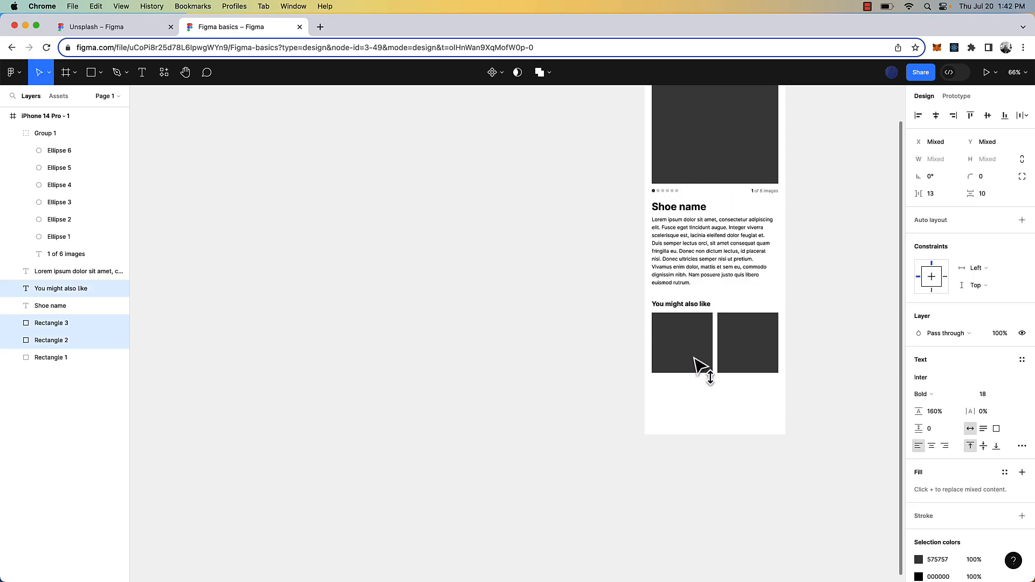
{"action": "left_click", "coordinate": [760, 427]}
{"action": "scroll", "coordinate": [762, 429], "scroll_direction": "up", "scroll_amount": 5}
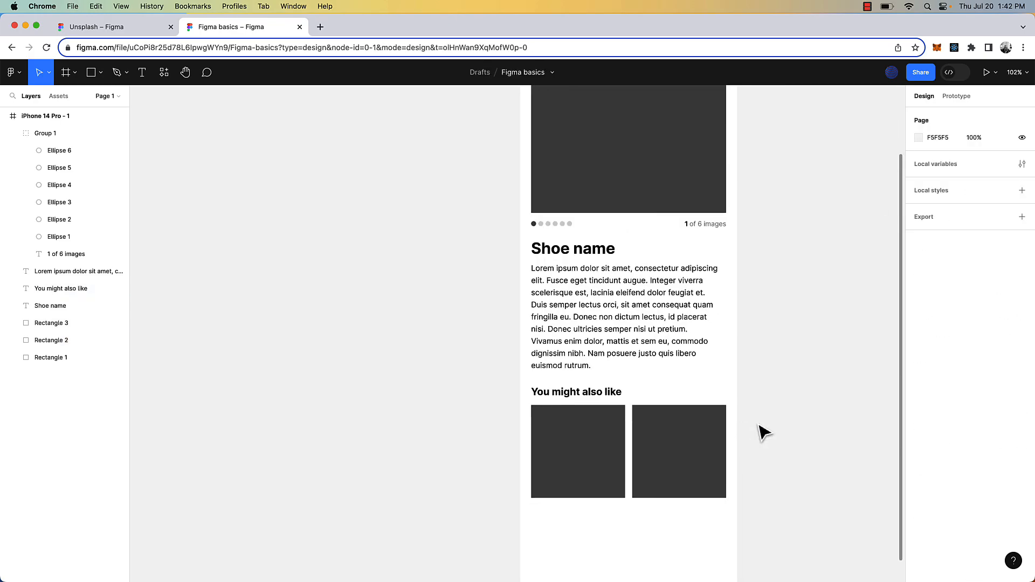
{"action": "scroll", "coordinate": [766, 429], "scroll_direction": "down", "scroll_amount": 2}
{"action": "left_click", "coordinate": [604, 410]}
{"action": "left_click_drag", "start_coordinate": [604, 410], "coordinate": [598, 525]}
{"action": "key", "text": "Delete"}
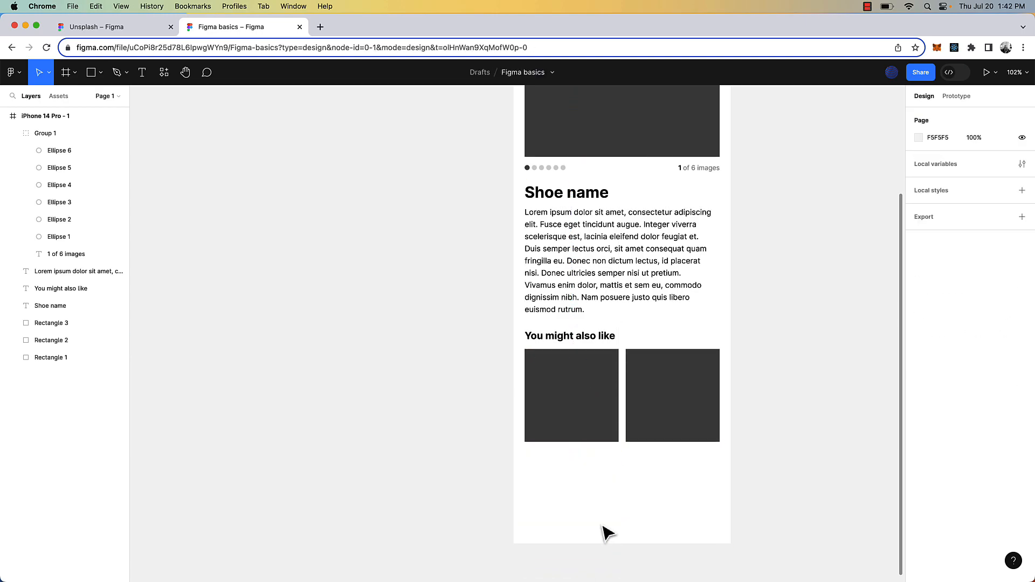
Step: Draw a rectangle 55 high at Y 915 below the two small rectangles and stretch it to both margins, 353 wide at X 20
{"action": "left_click", "coordinate": [89, 73]}
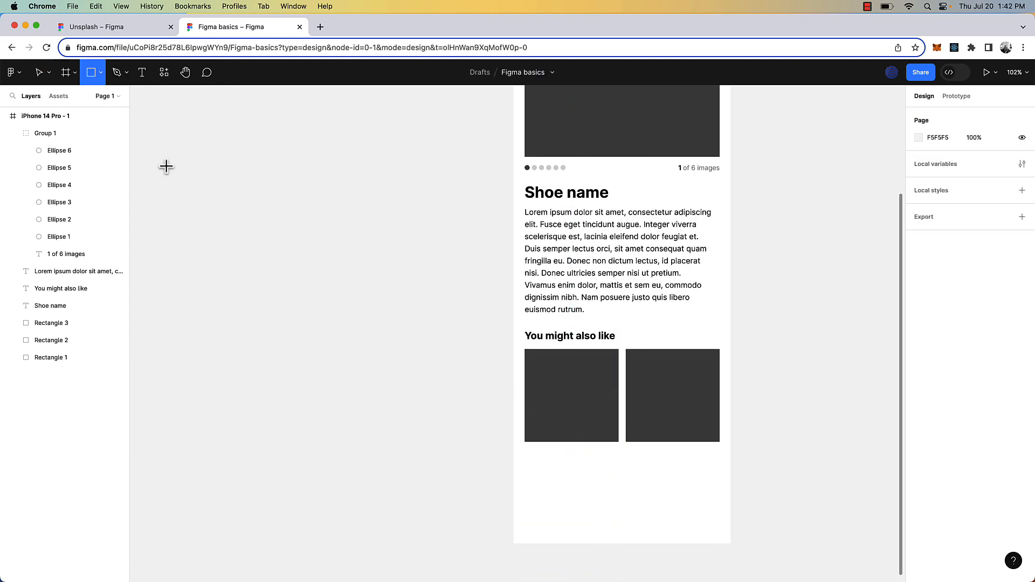
{"action": "mouse_move", "coordinate": [535, 456]}
{"action": "left_mouse_down"}
{"action": "mouse_move", "coordinate": [684, 503]}
{"action": "mouse_move", "coordinate": [702, 488]}
{"action": "left_mouse_up"}
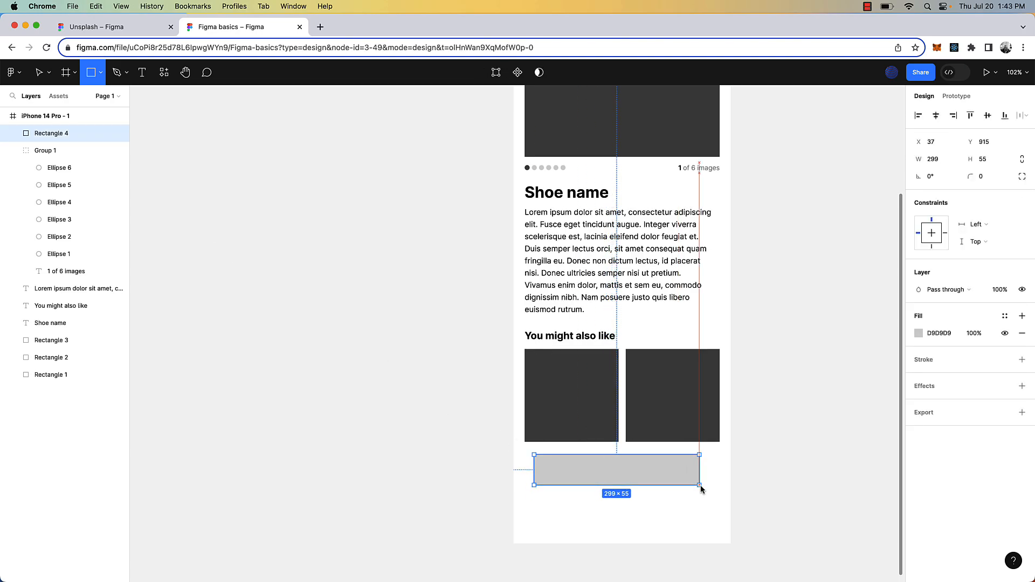
{"action": "scroll", "coordinate": [701, 485], "scroll_direction": "up", "scroll_amount": 5}
{"action": "left_click_drag", "start_coordinate": [700, 448], "coordinate": [763, 414]}
{"action": "scroll", "coordinate": [746, 425], "scroll_direction": "up", "scroll_amount": 5}
{"action": "scroll", "coordinate": [762, 414], "scroll_direction": "down", "scroll_amount": 3}
{"action": "scroll", "coordinate": [762, 414], "scroll_direction": "down", "scroll_amount": 3}
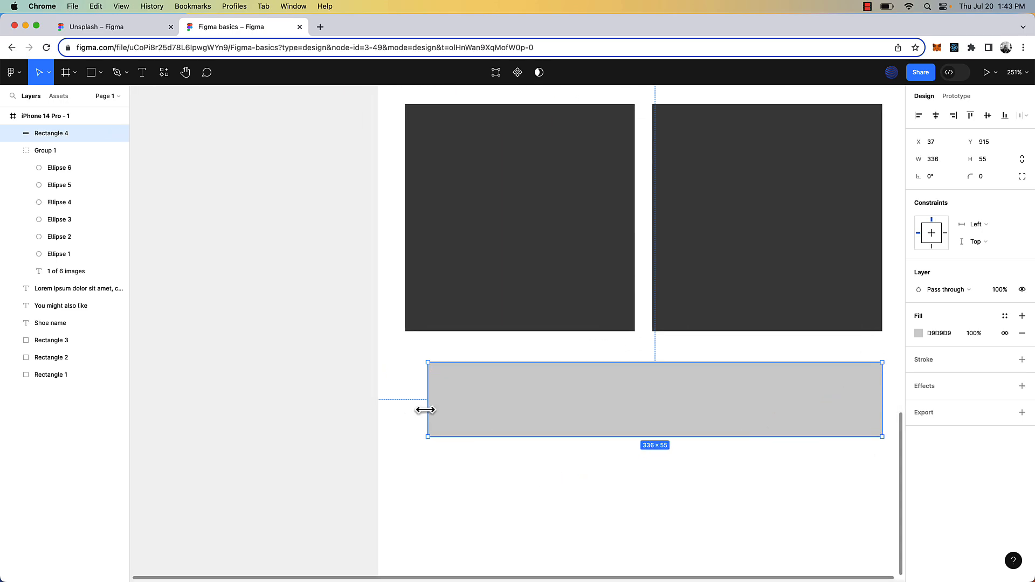
{"action": "left_click_drag", "start_coordinate": [426, 411], "coordinate": [404, 405]}
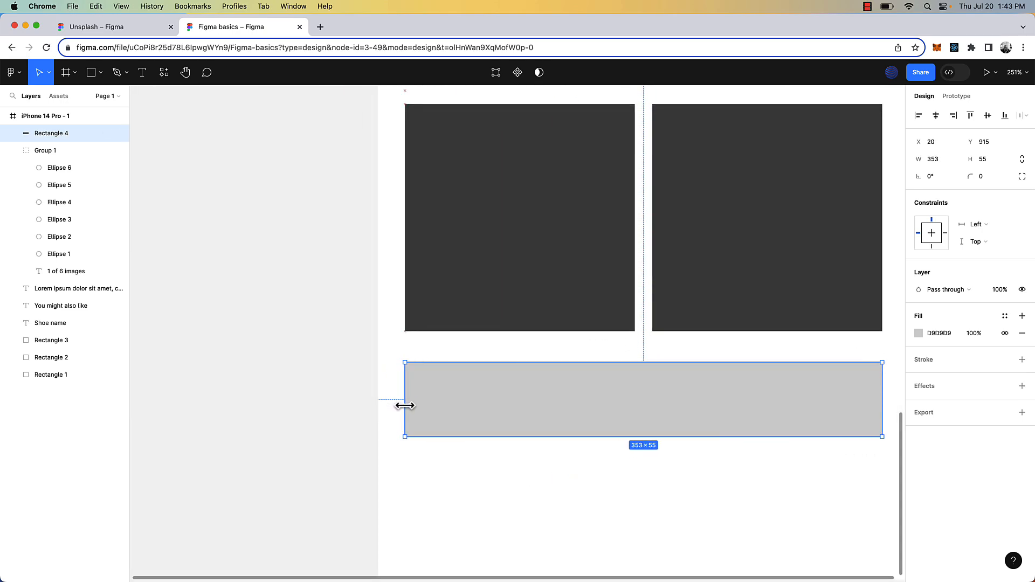
{"action": "scroll", "coordinate": [404, 405], "scroll_direction": "down", "scroll_amount": 5}
{"action": "left_click", "coordinate": [515, 358]}
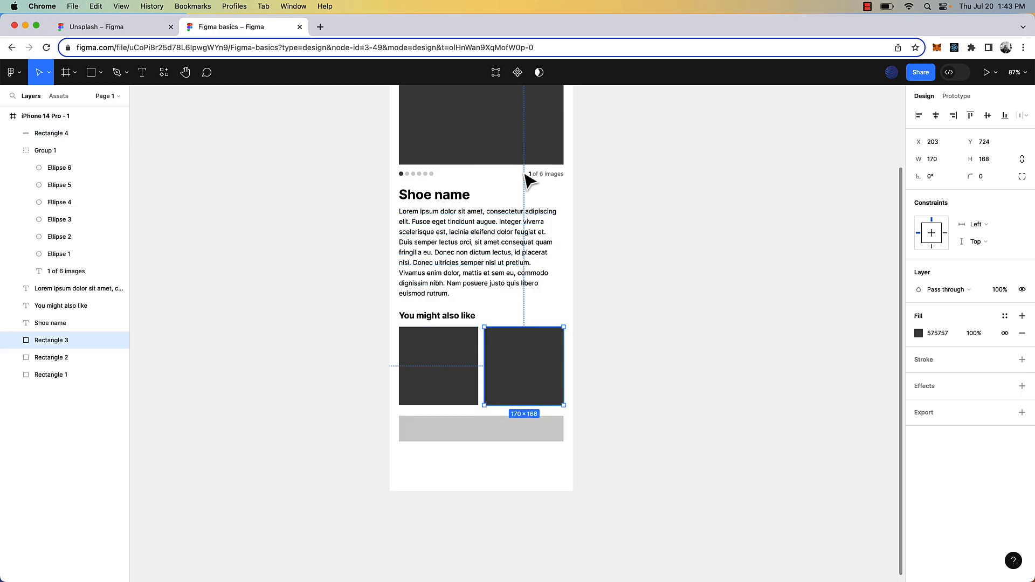
{"action": "left_click", "coordinate": [538, 125], "text": "shift"}
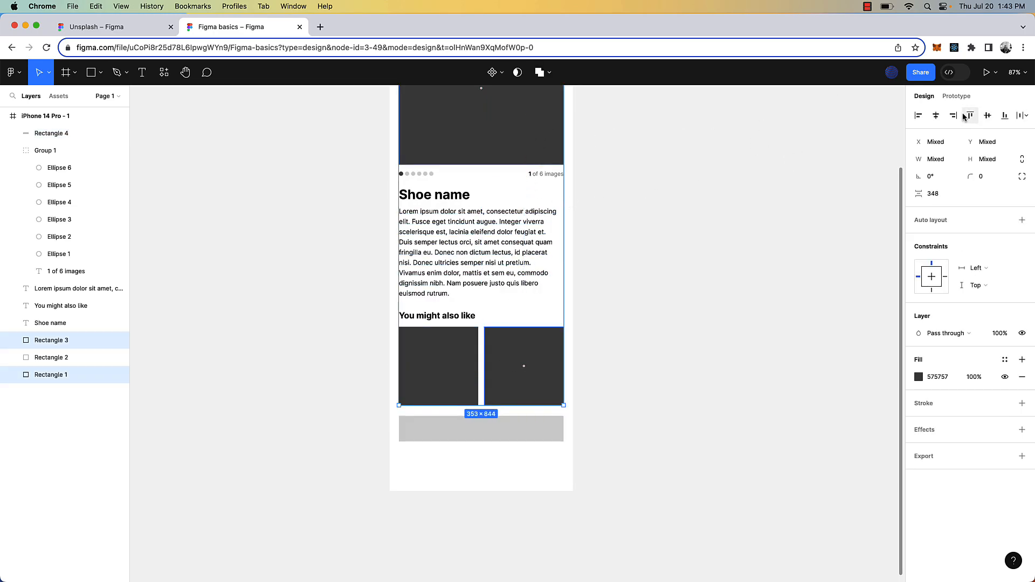
{"action": "left_click", "coordinate": [661, 351]}
{"action": "scroll", "coordinate": [423, 442], "scroll_direction": "up", "scroll_amount": 2}
Step: Fill the full-width bar below the two small rectangles with black (000000)
{"action": "left_click", "coordinate": [469, 433]}
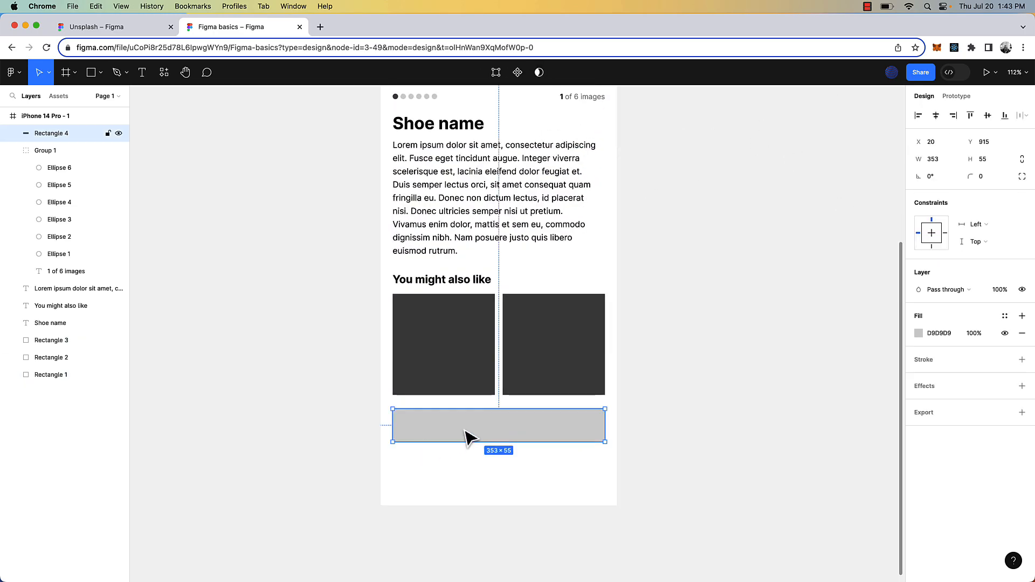
{"action": "scroll", "coordinate": [469, 434], "scroll_direction": "up", "scroll_amount": 5}
{"action": "left_click", "coordinate": [919, 333]}
{"action": "left_click_drag", "start_coordinate": [873, 356], "coordinate": [635, 558]}
{"action": "left_click", "coordinate": [635, 558]}
{"action": "scroll", "coordinate": [637, 509], "scroll_direction": "down", "scroll_amount": 3}
{"action": "left_click", "coordinate": [631, 476]}
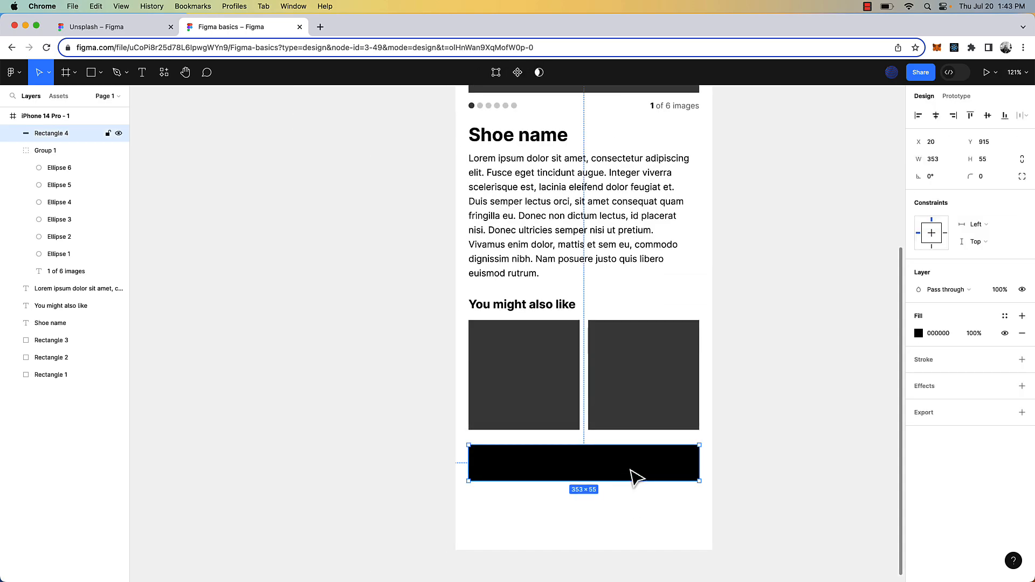
Step: Round the black bar's corners with a radius of 6
{"action": "scroll", "coordinate": [638, 471], "scroll_direction": "up", "scroll_amount": 5}
{"action": "scroll", "coordinate": [825, 415], "scroll_direction": "right", "scroll_amount": 4}
{"action": "left_click", "coordinate": [830, 410]}
{"action": "left_click", "coordinate": [760, 427]}
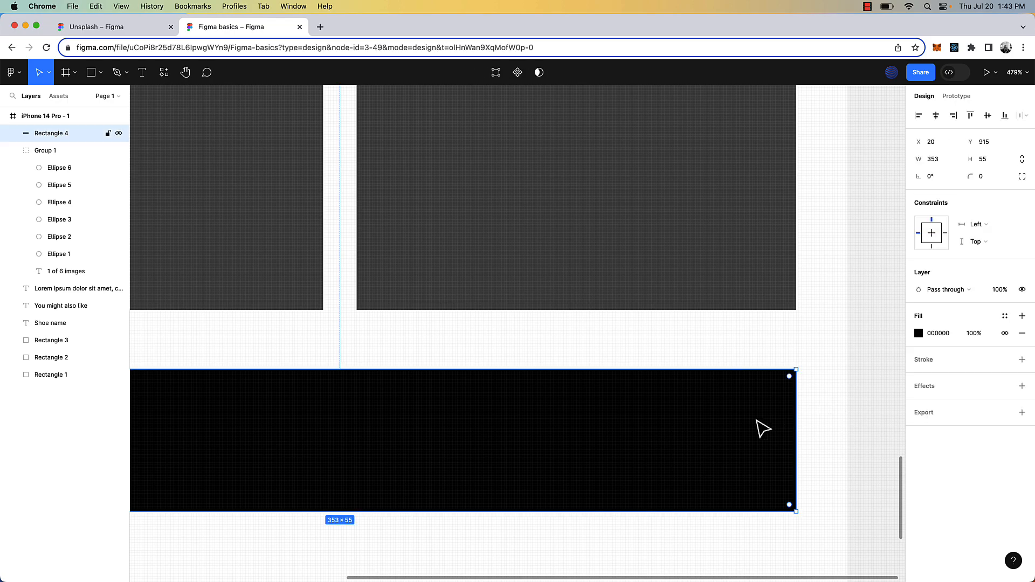
{"action": "scroll", "coordinate": [780, 372], "scroll_direction": "up", "scroll_amount": 5}
{"action": "scroll", "coordinate": [845, 394], "scroll_direction": "down", "scroll_amount": 3}
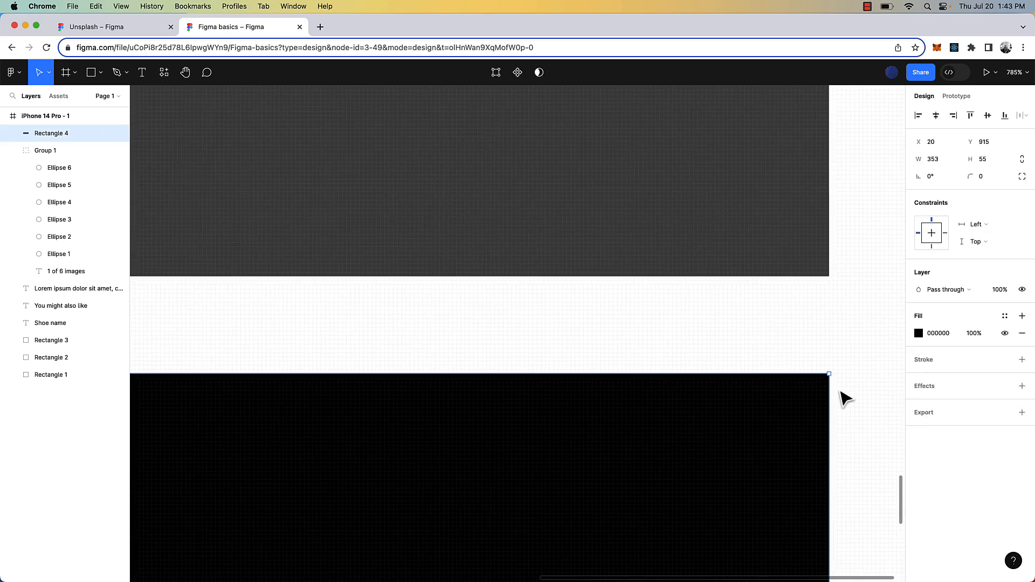
{"action": "left_click", "coordinate": [990, 182]}
{"action": "key", "text": "Return"}
{"action": "scroll", "coordinate": [860, 261], "scroll_direction": "down", "scroll_amount": 5}
{"action": "left_click", "coordinate": [866, 264]}
{"action": "scroll", "coordinate": [797, 347], "scroll_direction": "down", "scroll_amount": 3}
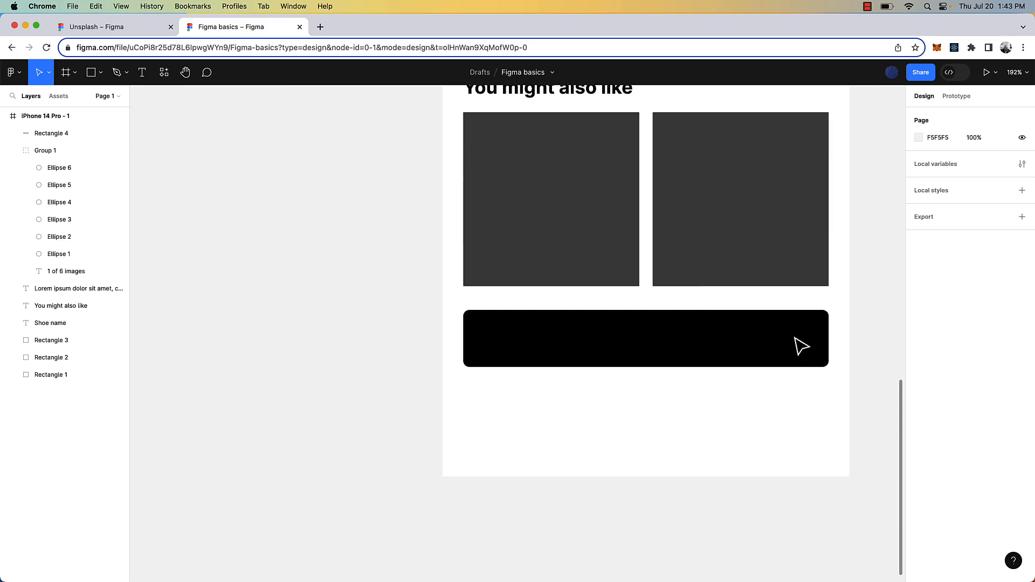
Step: Duplicate the "You might also like" heading onto the black bar at X 102, Y 932 and center-align its text
{"action": "scroll", "coordinate": [797, 346], "scroll_direction": "up", "scroll_amount": 2}
{"action": "left_click", "coordinate": [569, 199]}
{"action": "left_click_drag", "start_coordinate": [571, 199], "coordinate": [655, 449]}
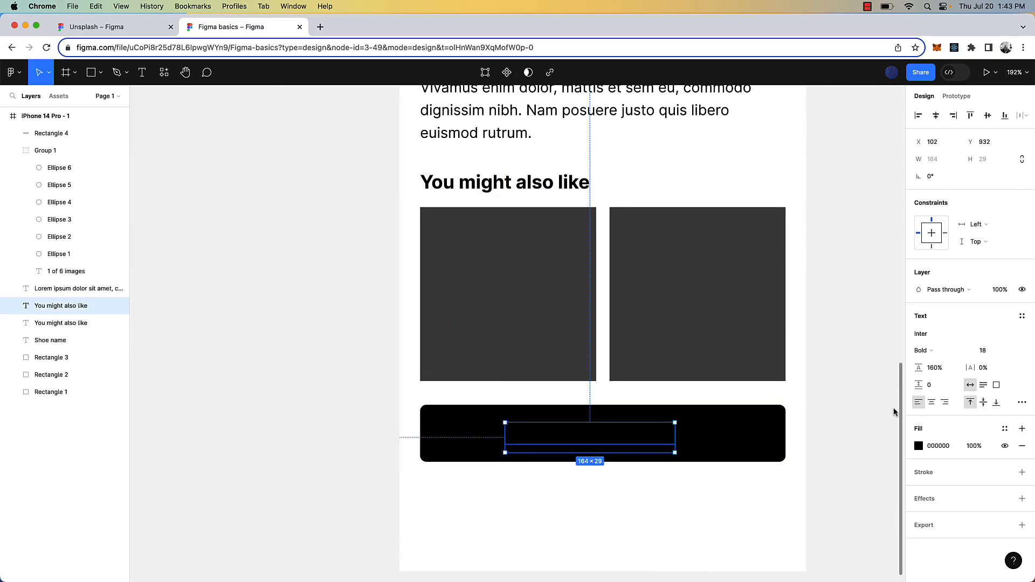
{"action": "left_click", "coordinate": [932, 403]}
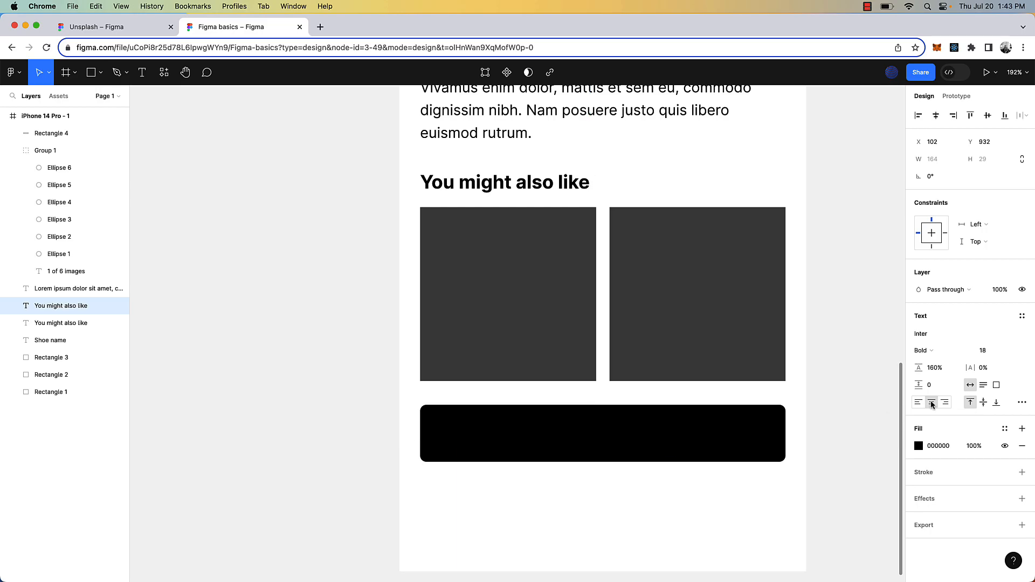
Step: Change the duplicated heading's fill color to white (FFFFFF)
{"action": "left_click", "coordinate": [923, 448]}
{"action": "left_click_drag", "start_coordinate": [833, 385], "coordinate": [792, 289]}
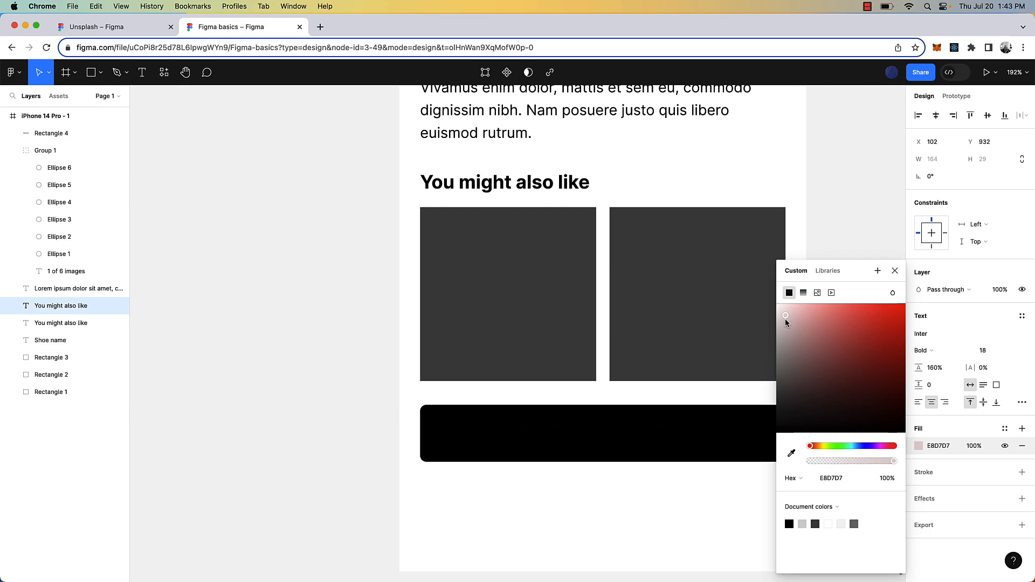
{"action": "left_click", "coordinate": [723, 400]}
Step: Bring the white text in front of the black bar and reposition the bar behind it at Y 923
{"action": "left_click", "coordinate": [609, 450]}
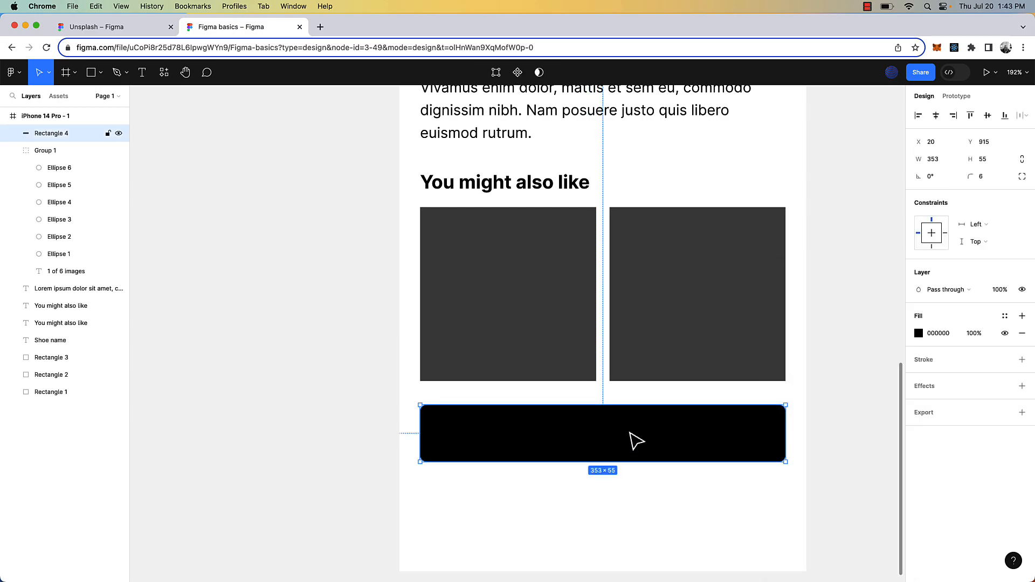
{"action": "left_click_drag", "start_coordinate": [627, 437], "coordinate": [624, 483]}
{"action": "key", "text": "ctrl+super+space"}
{"action": "left_click", "coordinate": [612, 446]}
{"action": "key", "text": "Escape"}
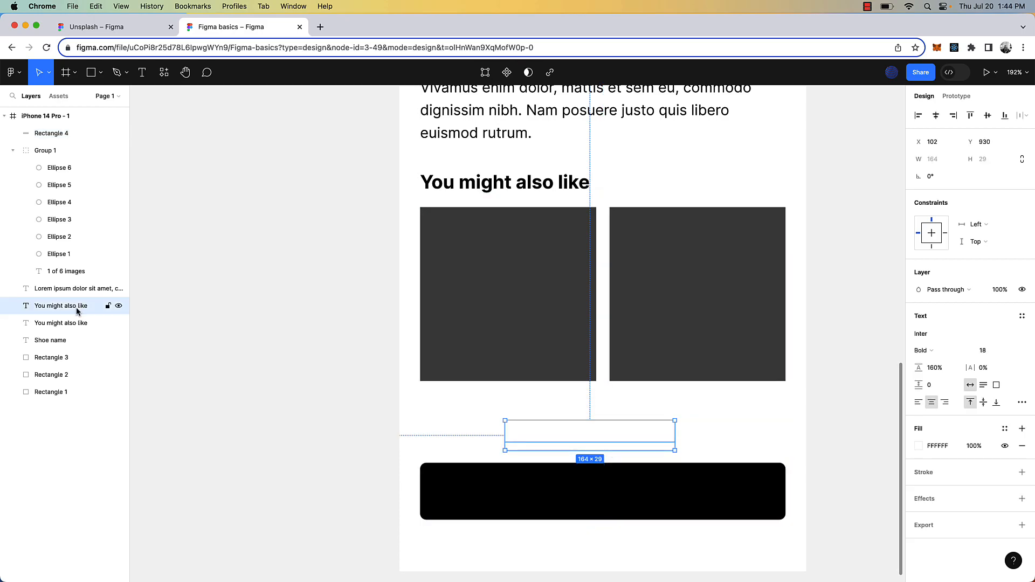
{"action": "left_click_drag", "start_coordinate": [462, 478], "coordinate": [469, 430]}
{"action": "left_click", "coordinate": [526, 444]}
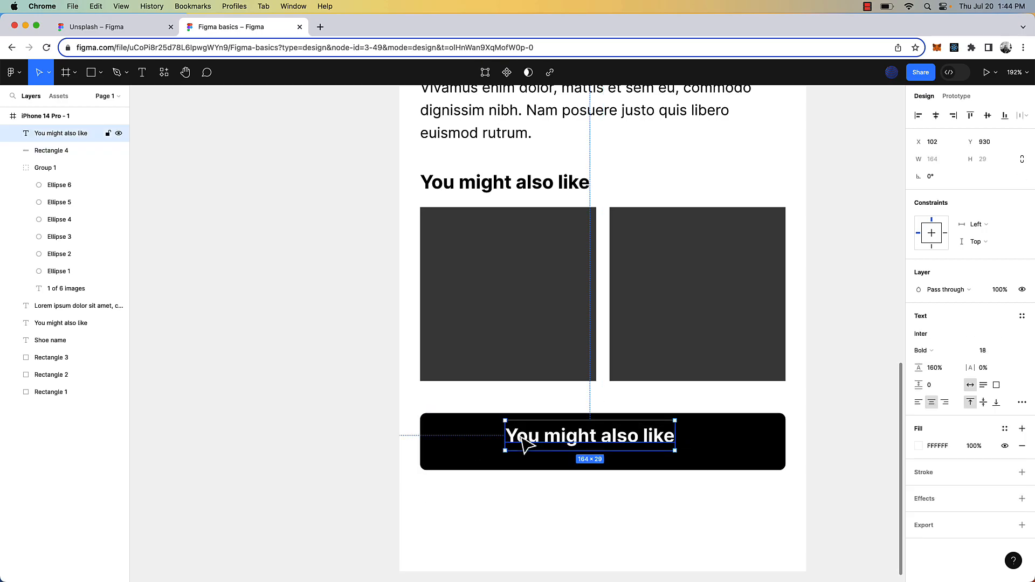
Step: Try sending the white text to the back behind the black bar, and undo the reordering
{"action": "key", "text": "alt+super+bracketleft"}
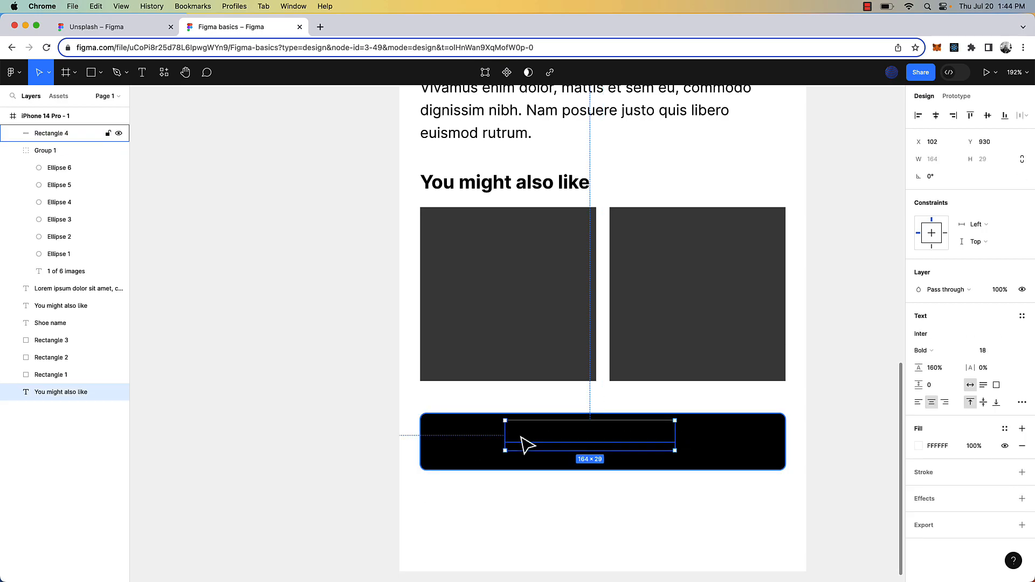
{"action": "right_click", "coordinate": [575, 444]}
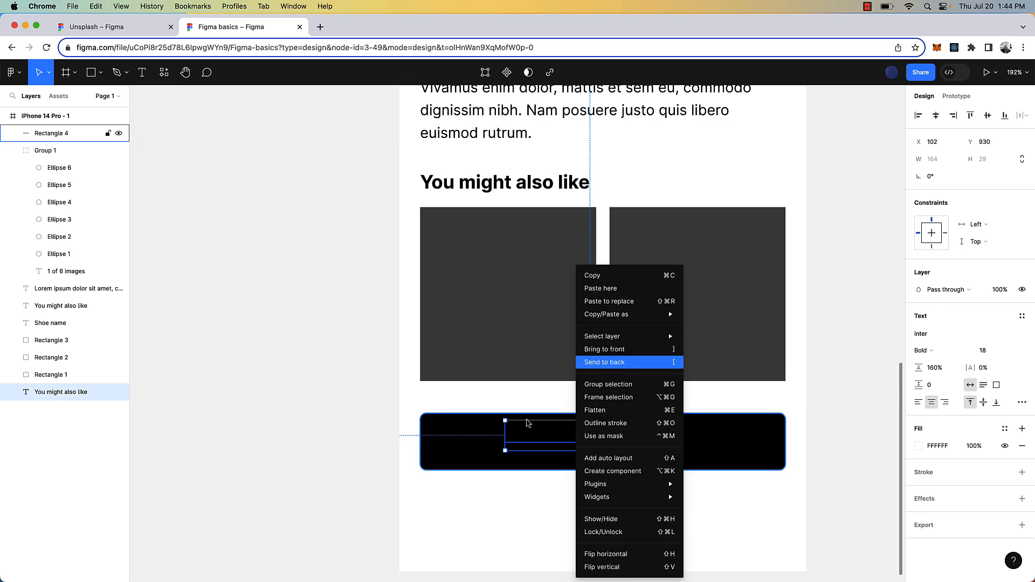
{"action": "left_click", "coordinate": [604, 362]}
{"action": "key", "text": "super+z"}
Step: Center the white text horizontally and vertically on the black bar and group the two as a button
{"action": "left_click_drag", "start_coordinate": [644, 518], "coordinate": [593, 436]}
{"action": "left_click", "coordinate": [936, 115]}
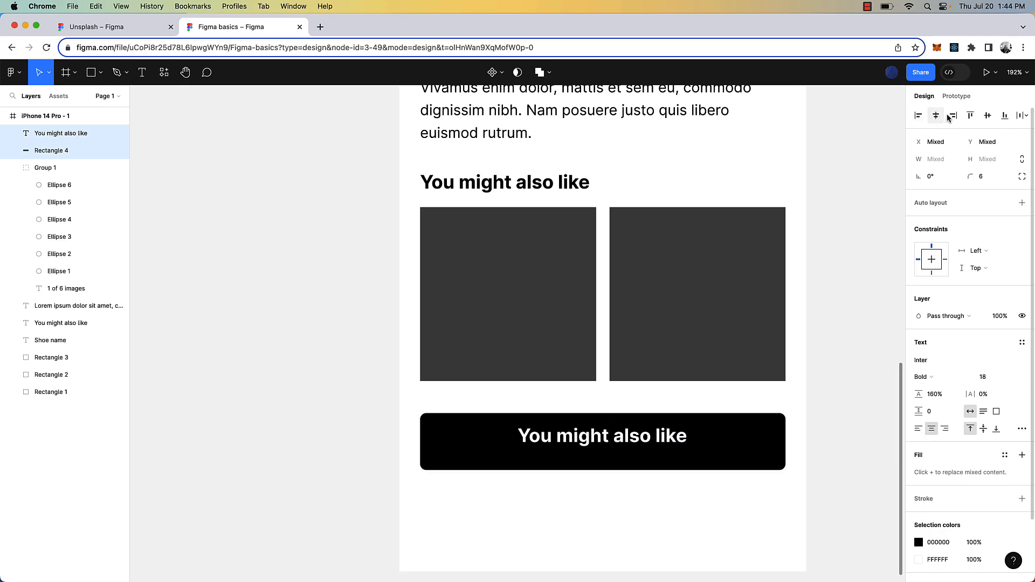
{"action": "left_click", "coordinate": [987, 115]}
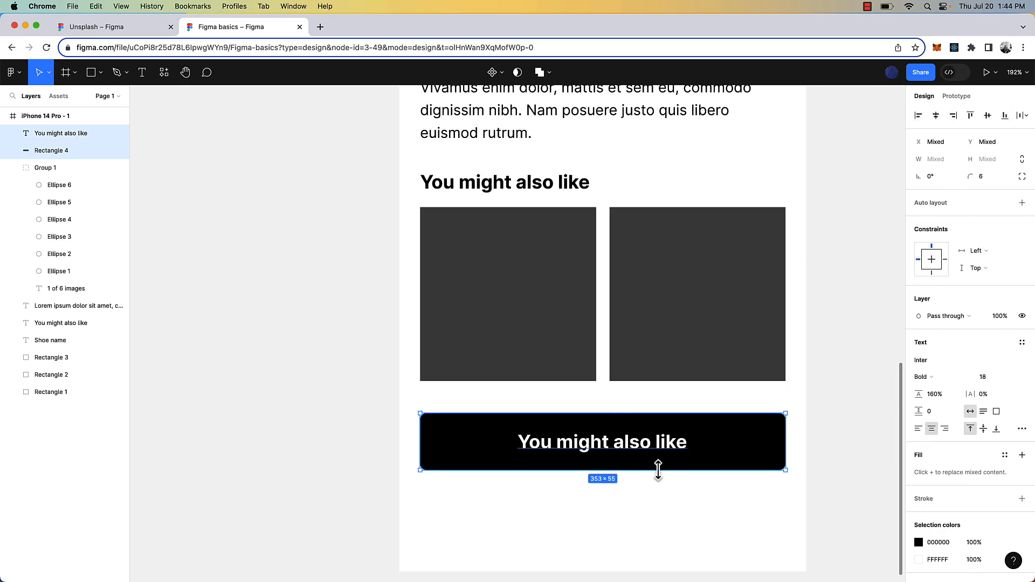
{"action": "key", "text": "super+g"}
{"action": "left_click_drag", "start_coordinate": [718, 455], "coordinate": [714, 436]}
{"action": "left_click", "coordinate": [726, 496]}
Step: Shorten the iPhone 14 Pro frame to a height of 1016 so it ends just below the button
{"action": "scroll", "coordinate": [725, 493], "scroll_direction": "down", "scroll_amount": 5, "text": "ctrl"}
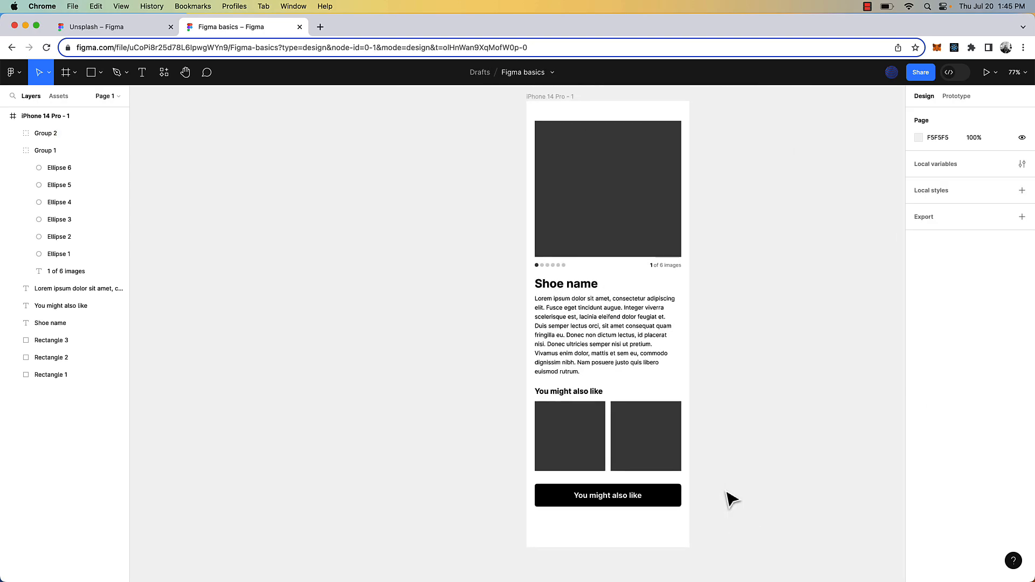
{"action": "left_click", "coordinate": [532, 101]}
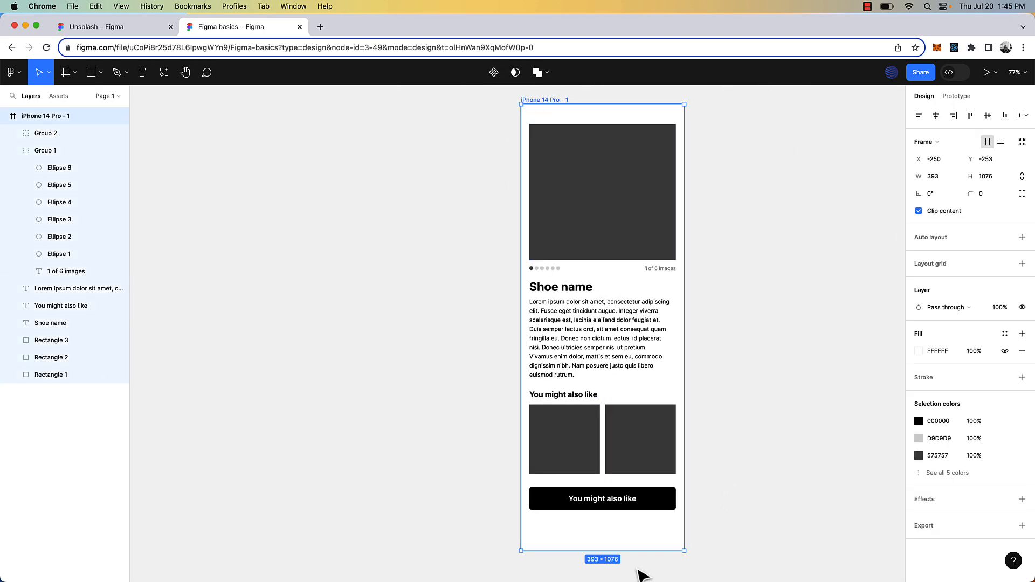
{"action": "left_click_drag", "start_coordinate": [638, 549], "coordinate": [637, 525]}
Step: Change the black button's text to "Buy now"
{"action": "left_click", "coordinate": [625, 498]}
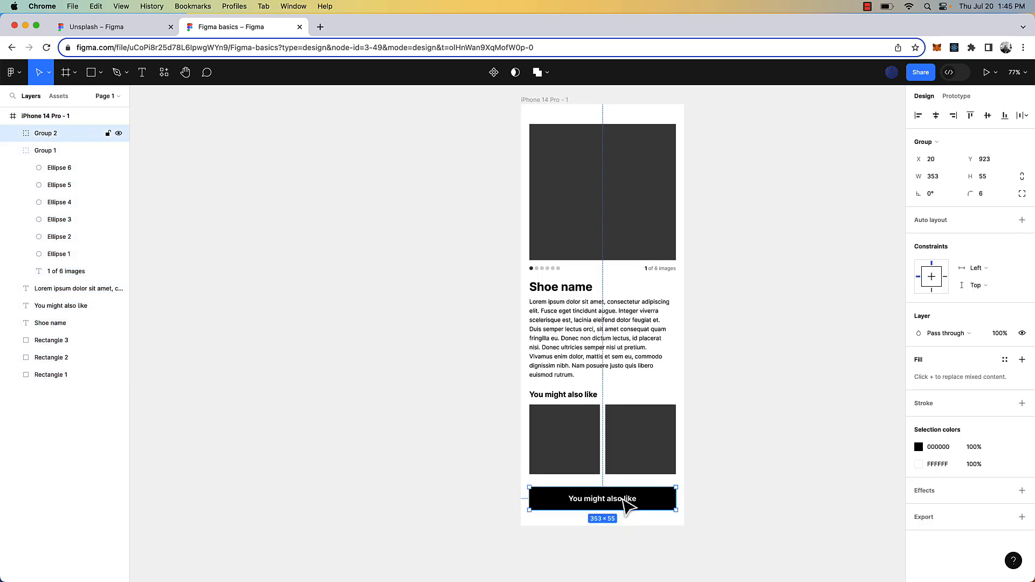
{"action": "double_click", "coordinate": [621, 497]}
{"action": "type", "text": "Buy now"}
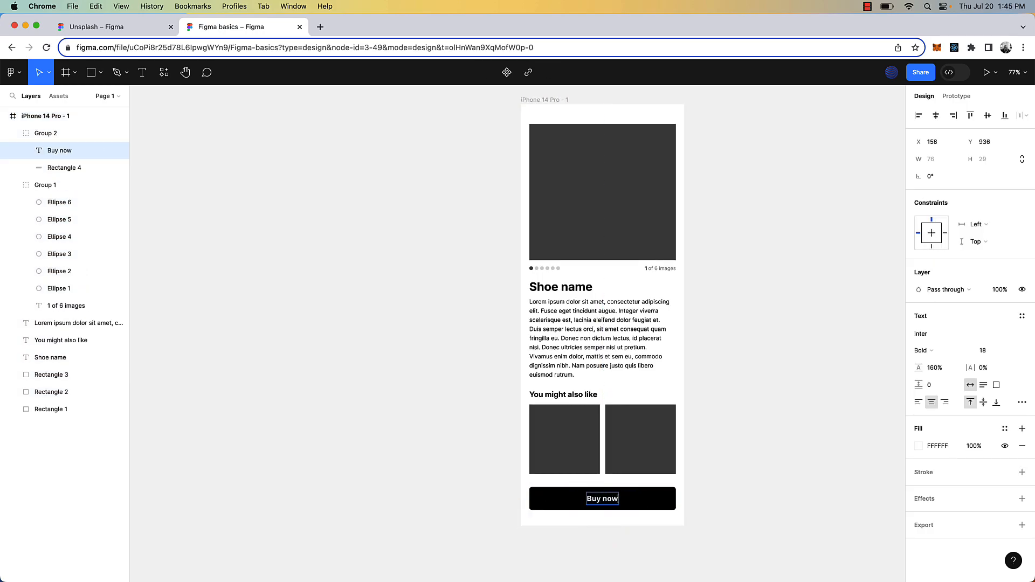
{"action": "left_click", "coordinate": [780, 522]}
Step: Show the prototype device settings and run the prototype of the iPhone 14 Pro frame
{"action": "left_click", "coordinate": [559, 115]}
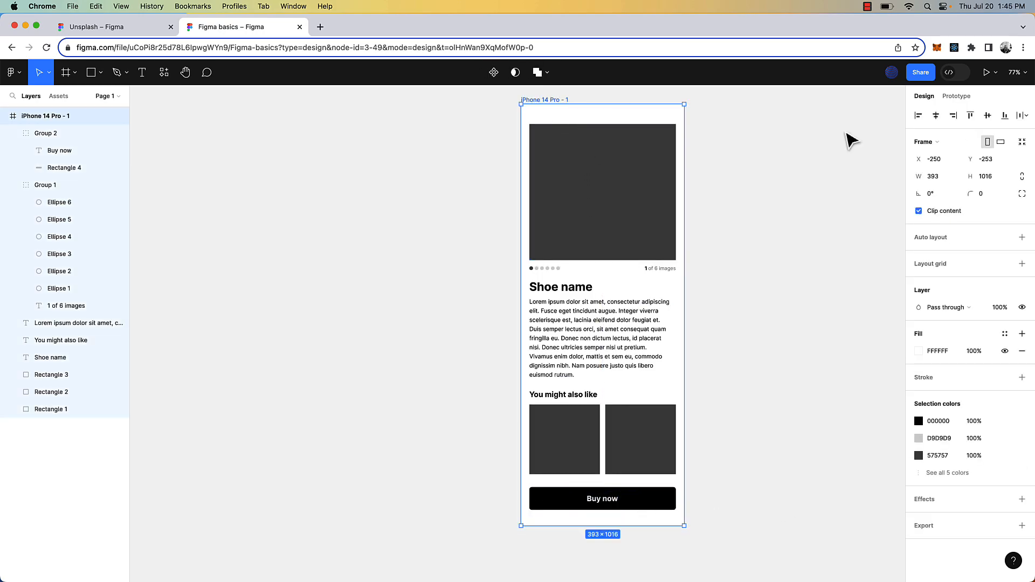
{"action": "left_click", "coordinate": [956, 97]}
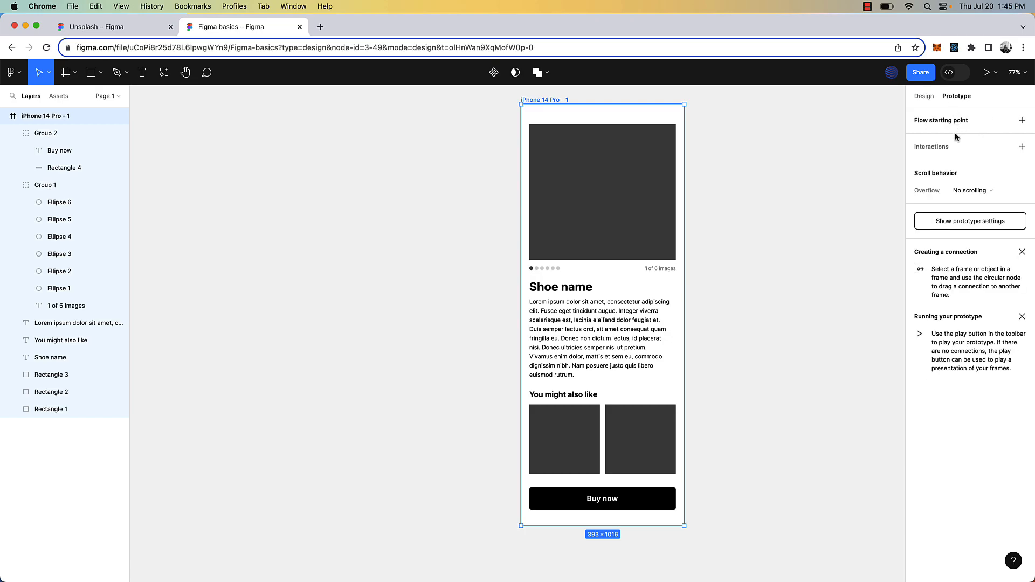
{"action": "left_click", "coordinate": [953, 221]}
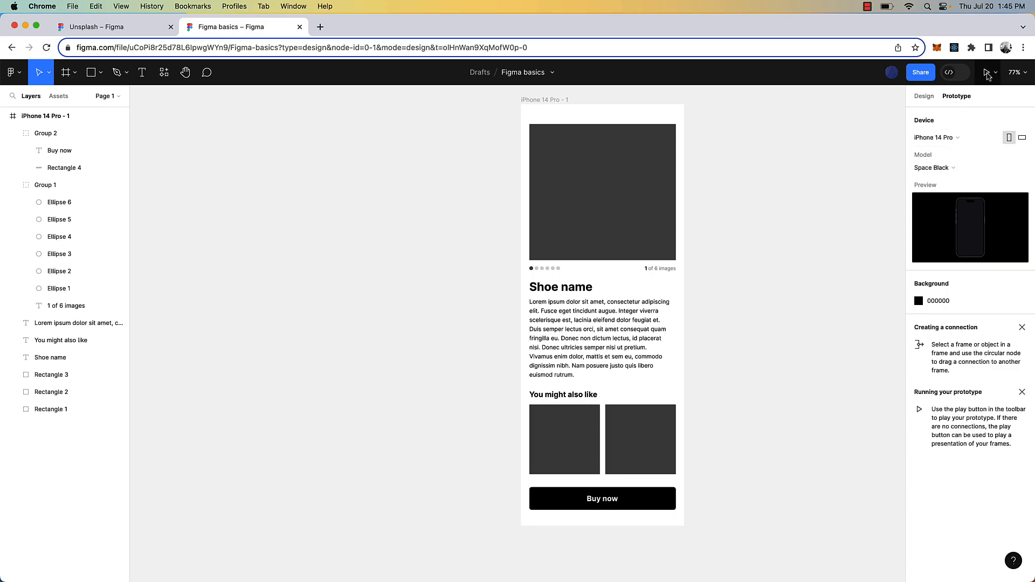
{"action": "left_click", "coordinate": [987, 75]}
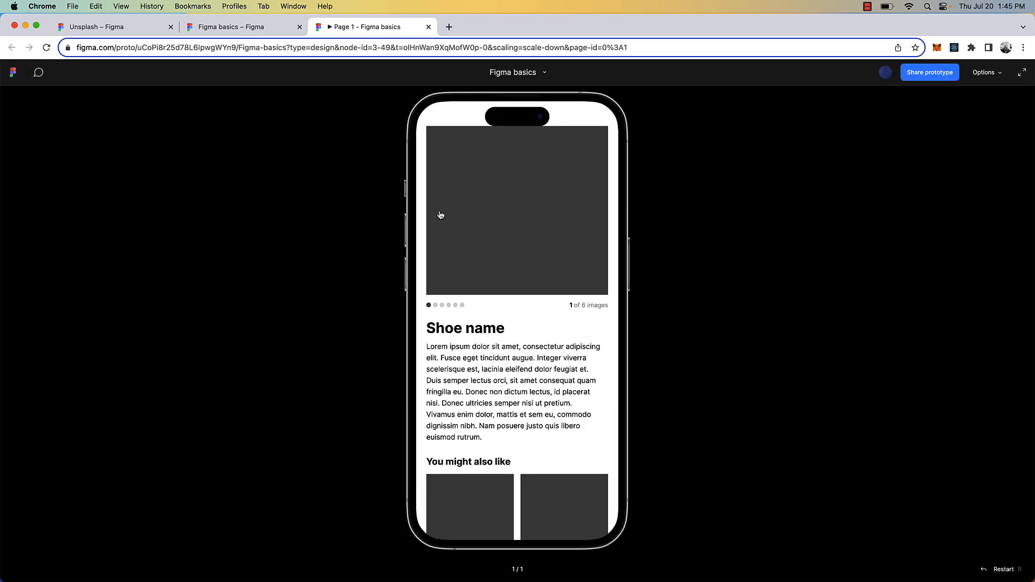
Step: Scroll the shoe screen down and up in the prototype preview and return to the Figma basics design file
{"action": "scroll", "coordinate": [506, 307], "scroll_direction": "down", "scroll_amount": 3}
{"action": "scroll", "coordinate": [504, 315], "scroll_direction": "up", "scroll_amount": 3}
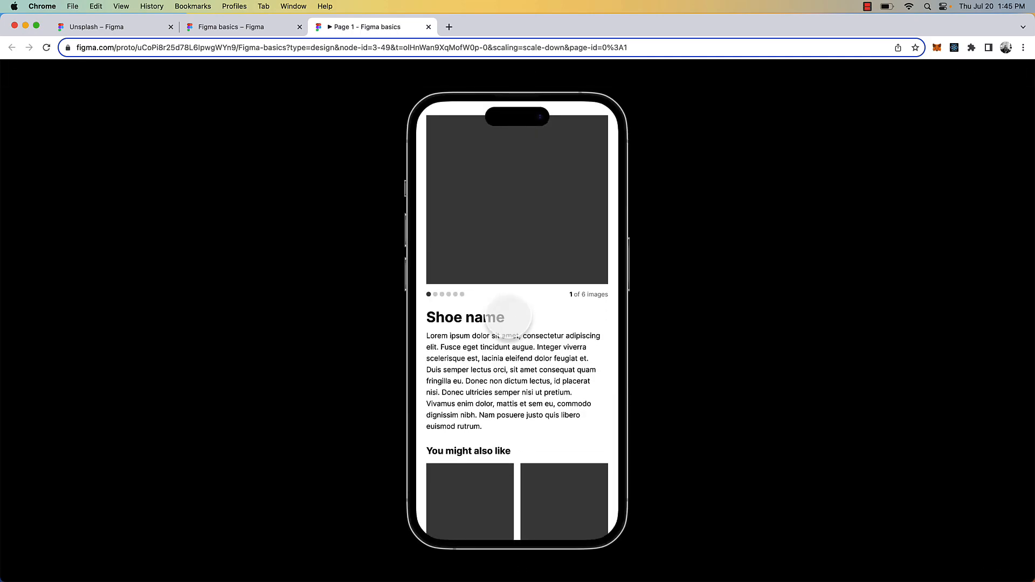
{"action": "scroll", "coordinate": [508, 307], "scroll_direction": "down", "scroll_amount": 3}
{"action": "scroll", "coordinate": [509, 307], "scroll_direction": "up", "scroll_amount": 3}
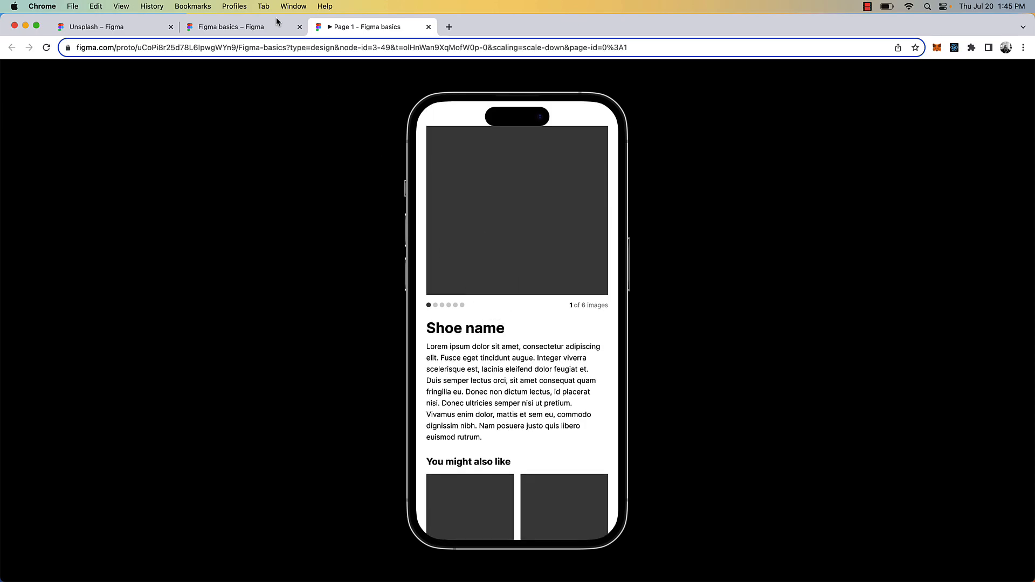
{"action": "left_click", "coordinate": [229, 25]}
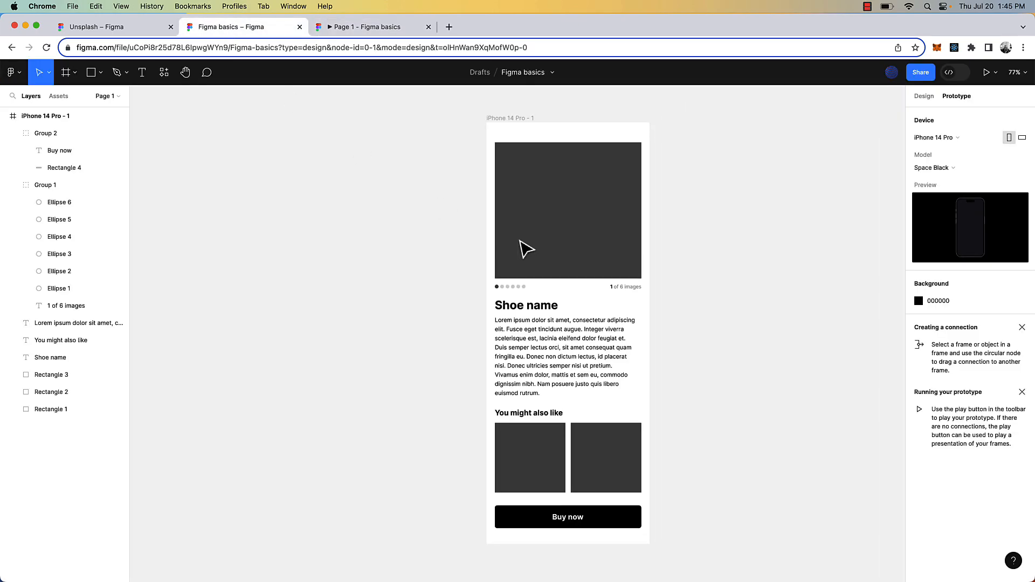